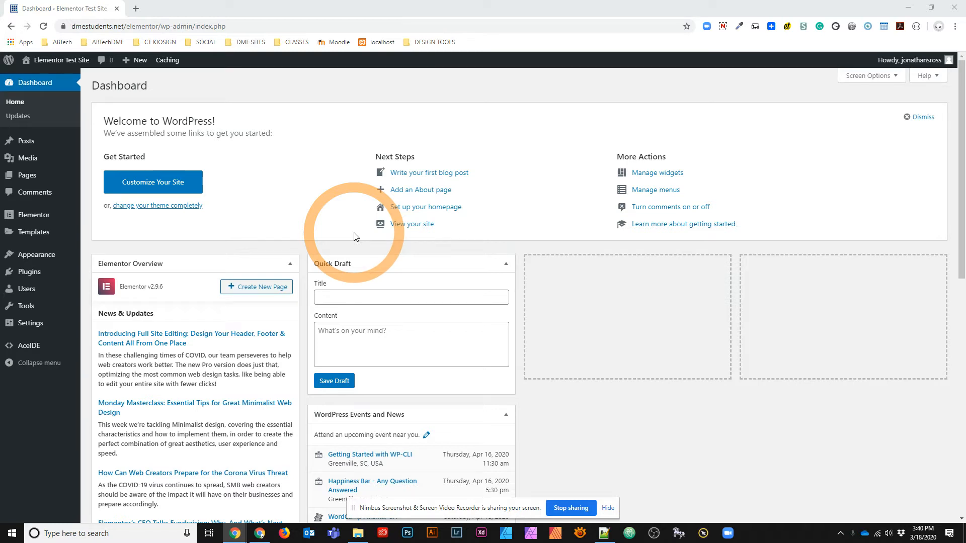
Step: Open the WordPress test-site service wpsandbox.net in a new browser tab
click(136, 9)
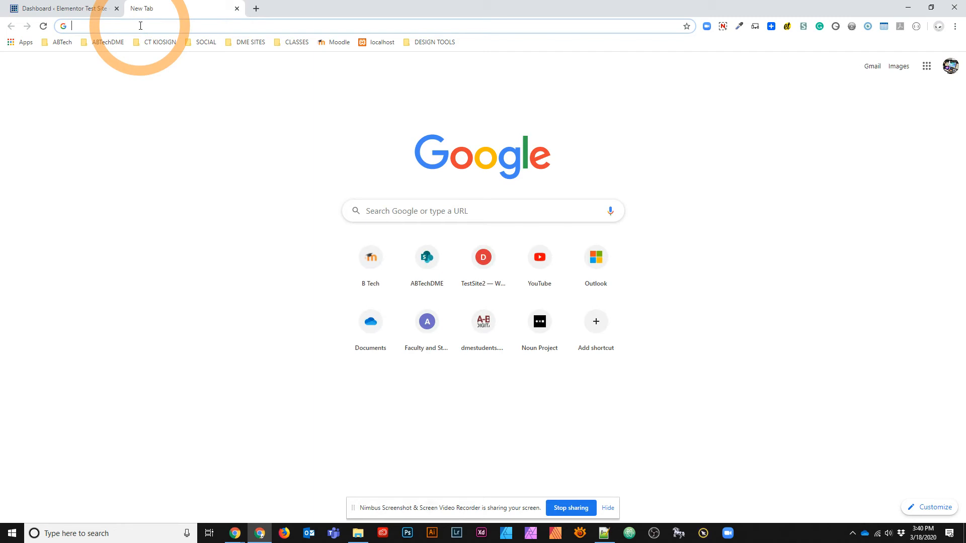
click(140, 25)
text(swpsa)
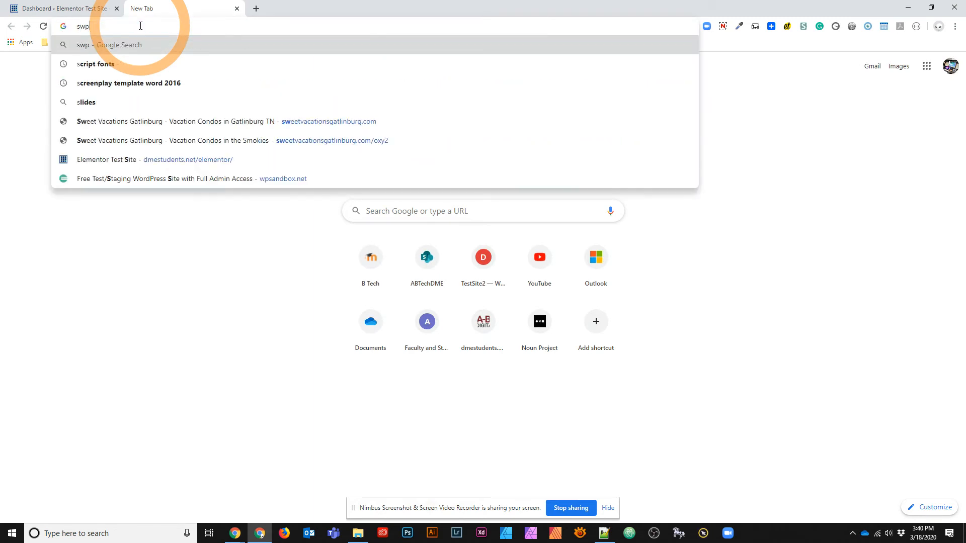
key(BackSpace)
key(BackSpace)
key(BackSpace)
key(BackSpace)
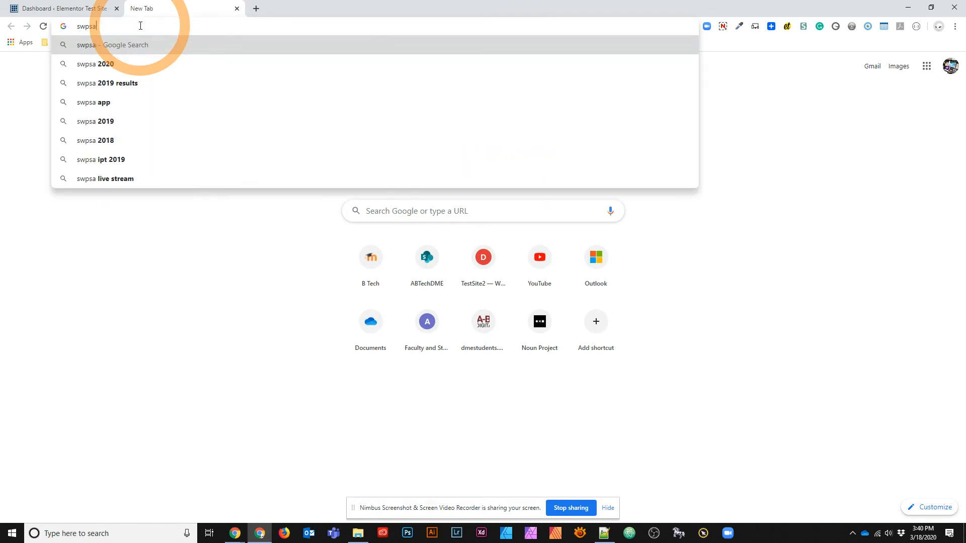
key(BackSpace)
text(wp)
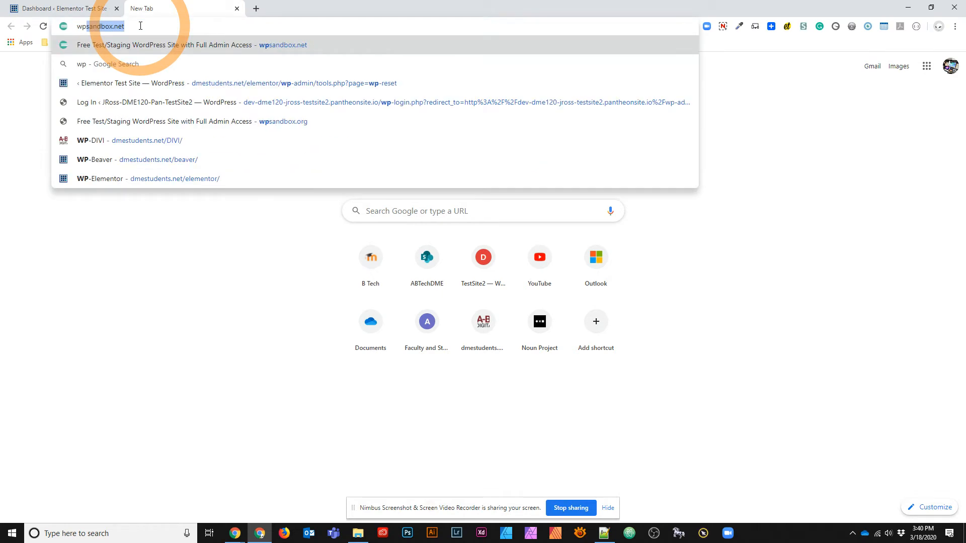
text(sandbox.net)
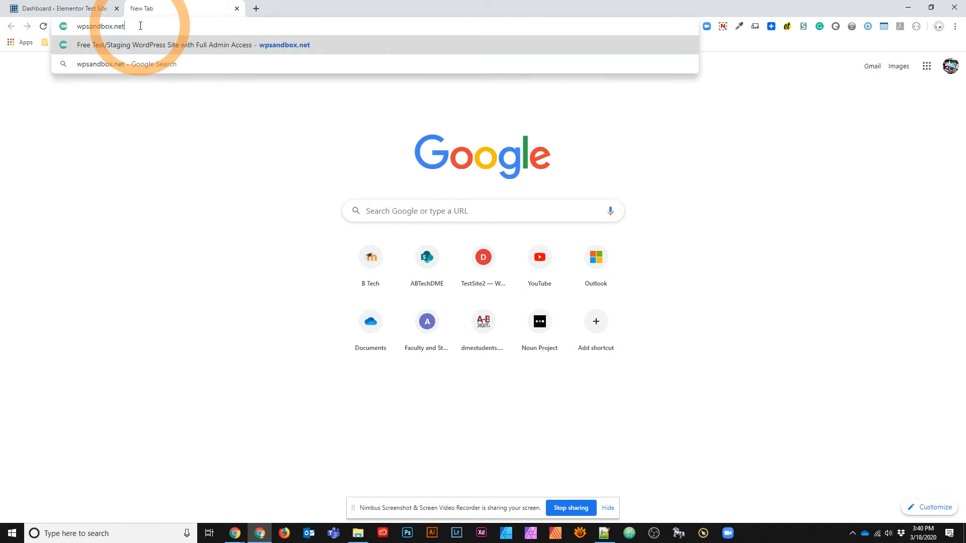
key(Return)
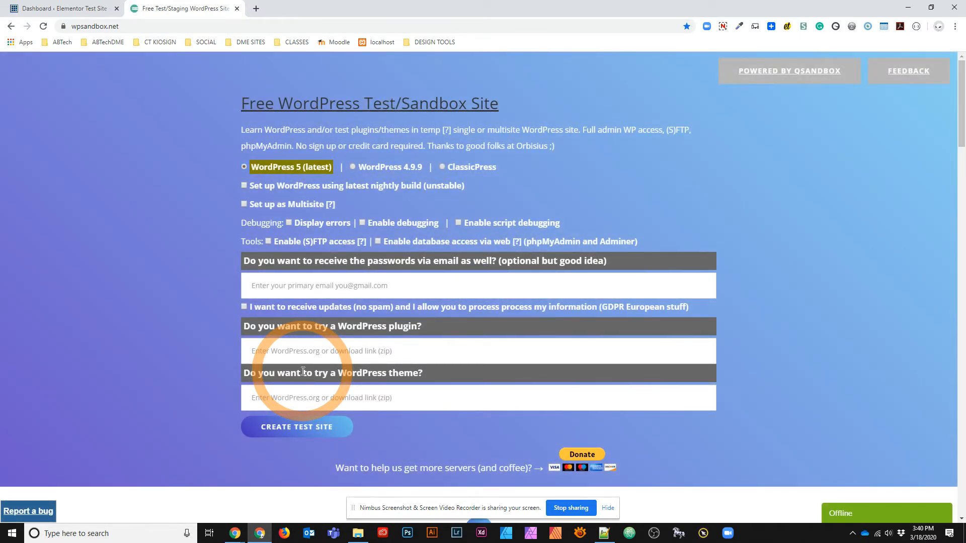
Step: Return to the Elementor Test Site dashboard and set the timezone to New York in the General settings
click(52, 5)
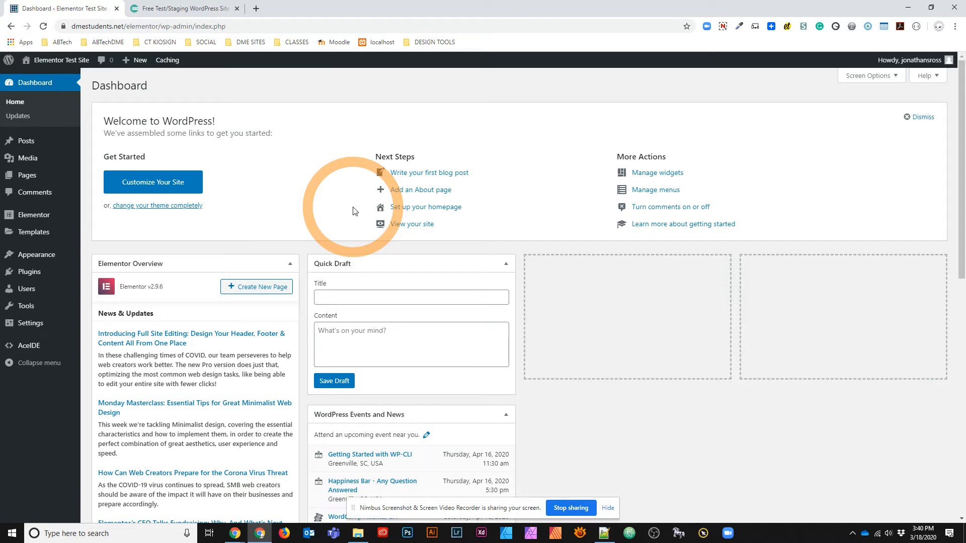
mouse_move(55, 323)
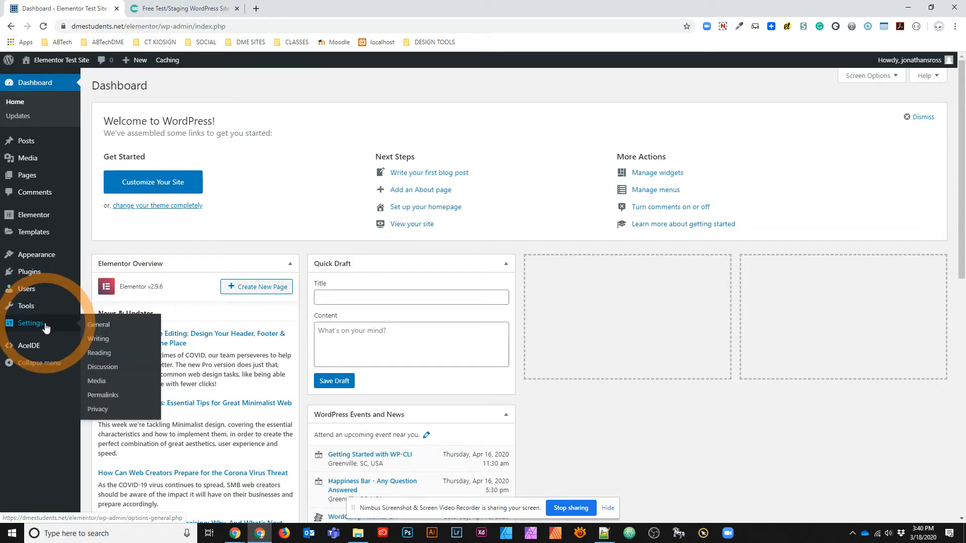
click(135, 327)
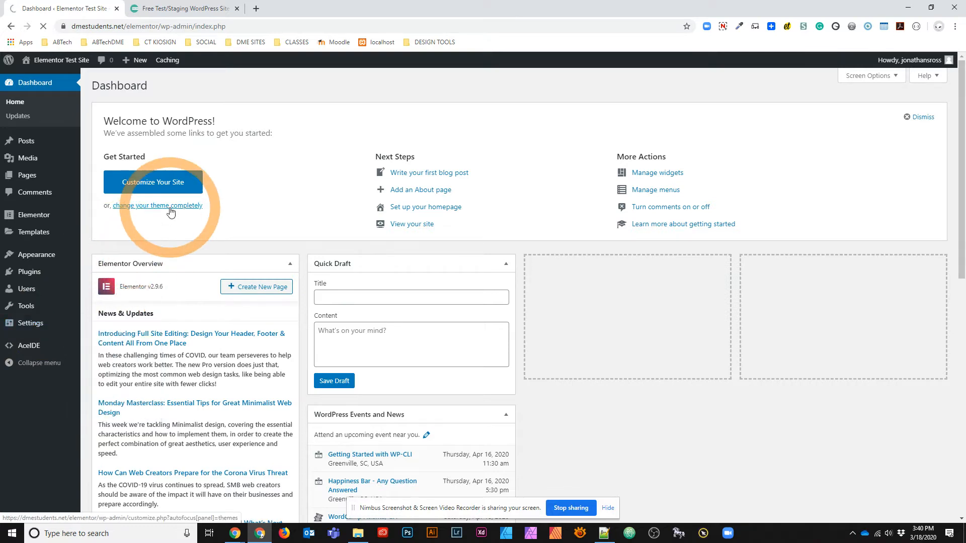
scroll(217, 138, down, 4)
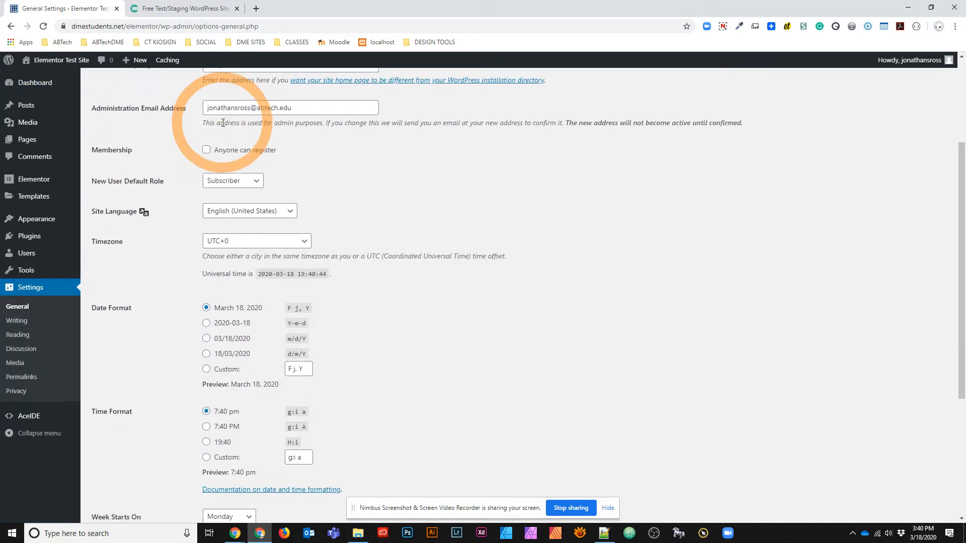
scroll(225, 134, down, 1)
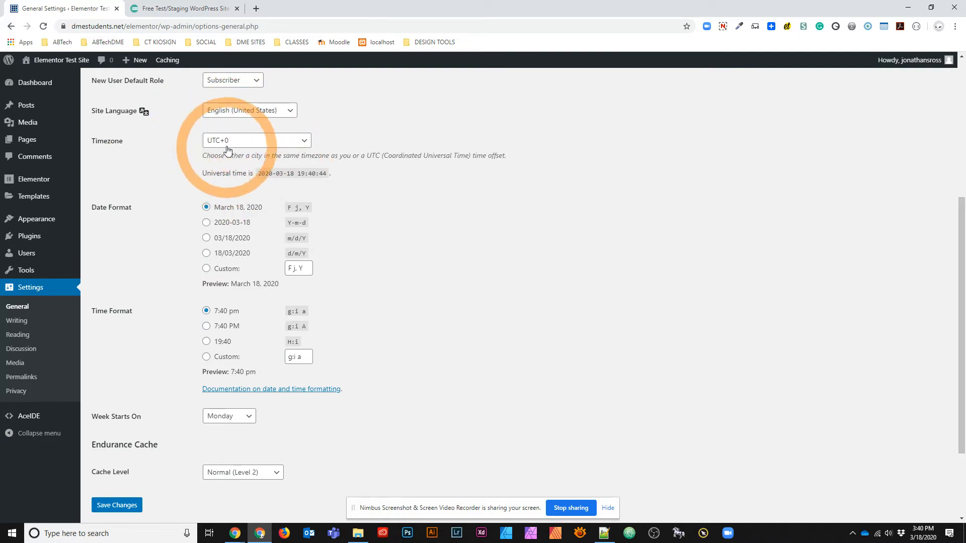
click(220, 143)
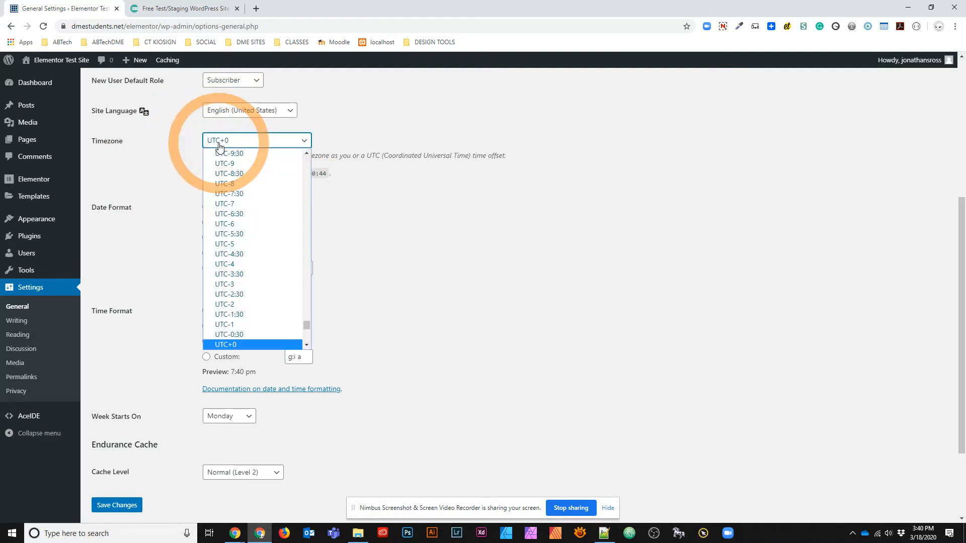
text(New York)
key(Return)
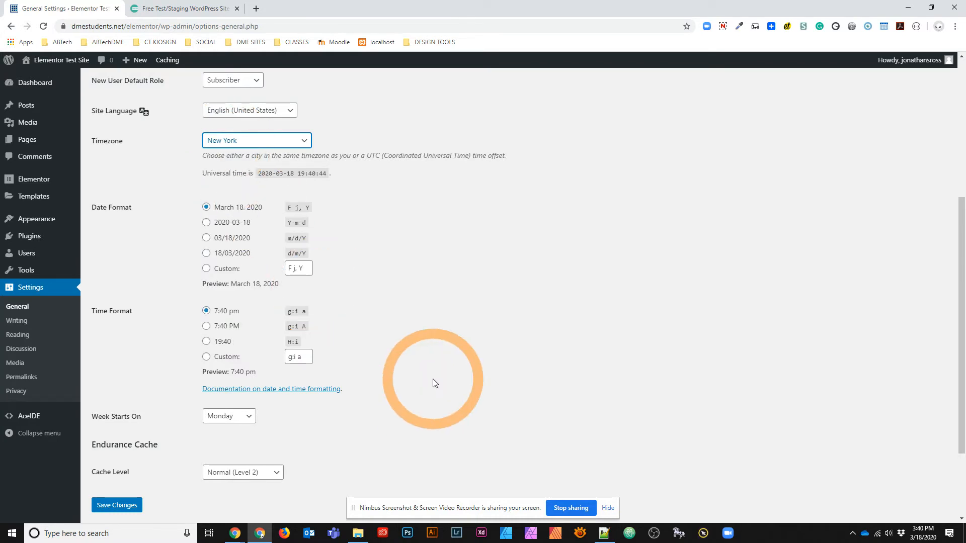
Step: Set the Endurance Cache level to Off (Level 0) and save the General settings
scroll(431, 388, down, 3)
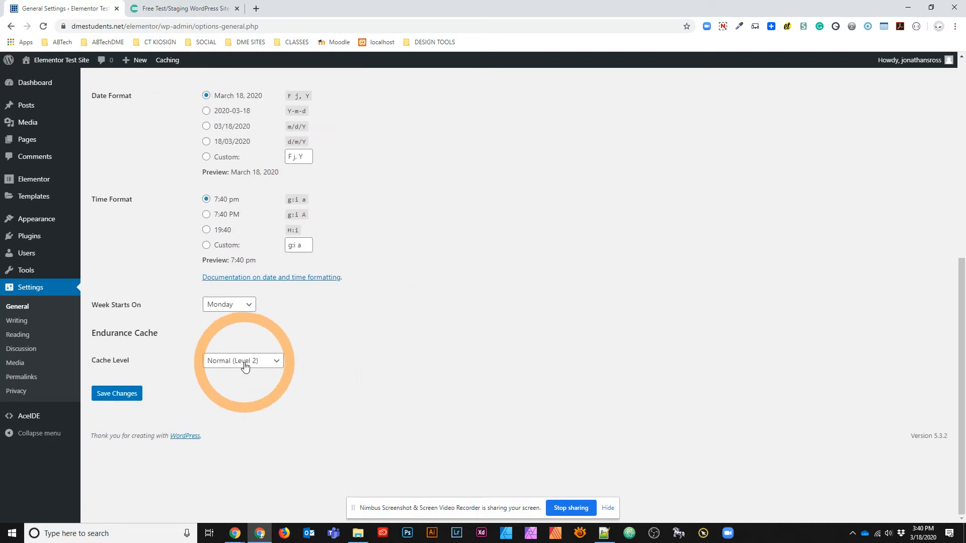
click(283, 361)
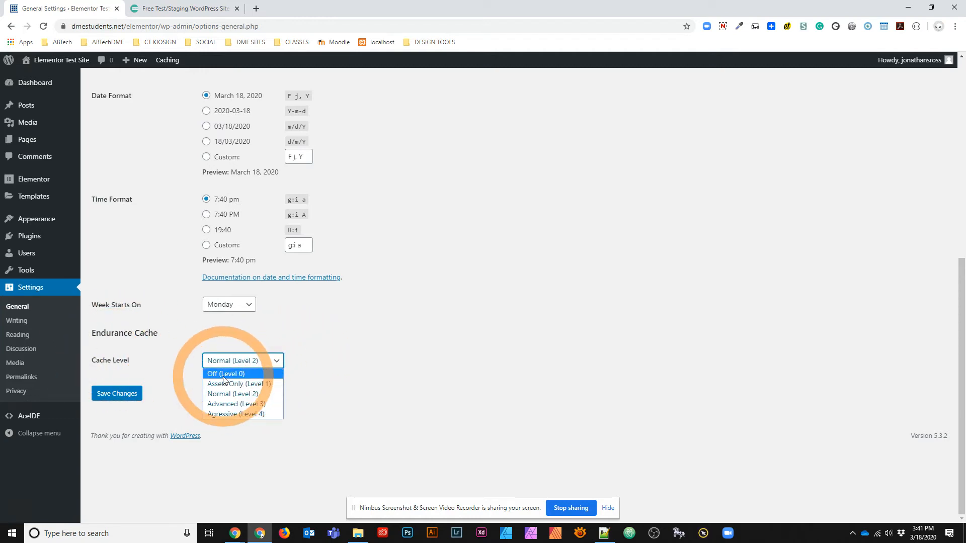
click(223, 375)
click(118, 394)
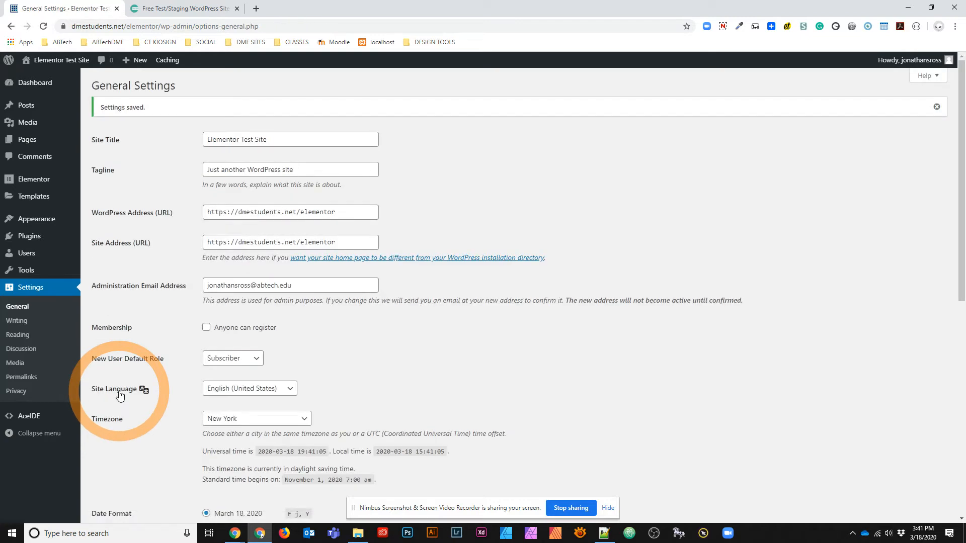
Step: Review the Writing and Reading settings, and save the Media settings with month- and year-based upload folders disabled
click(16, 320)
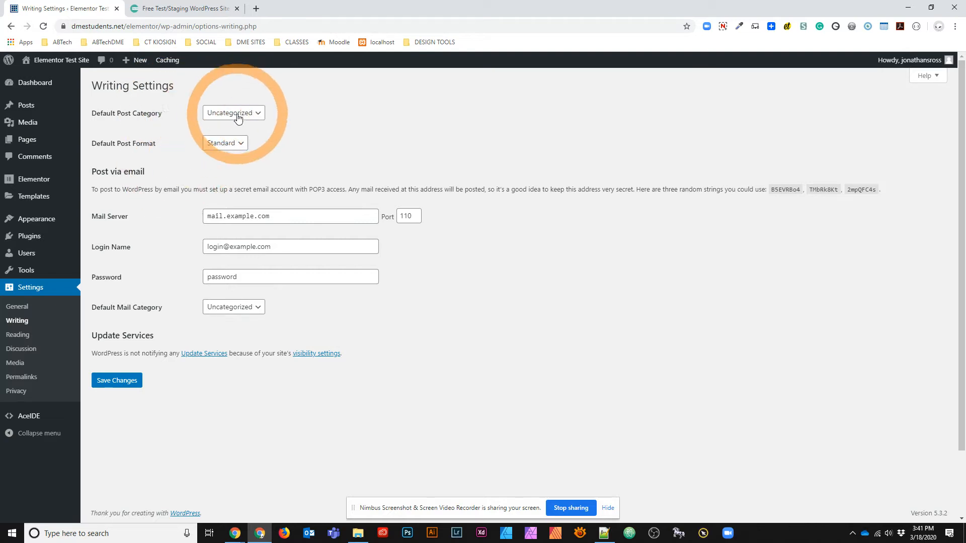
click(13, 337)
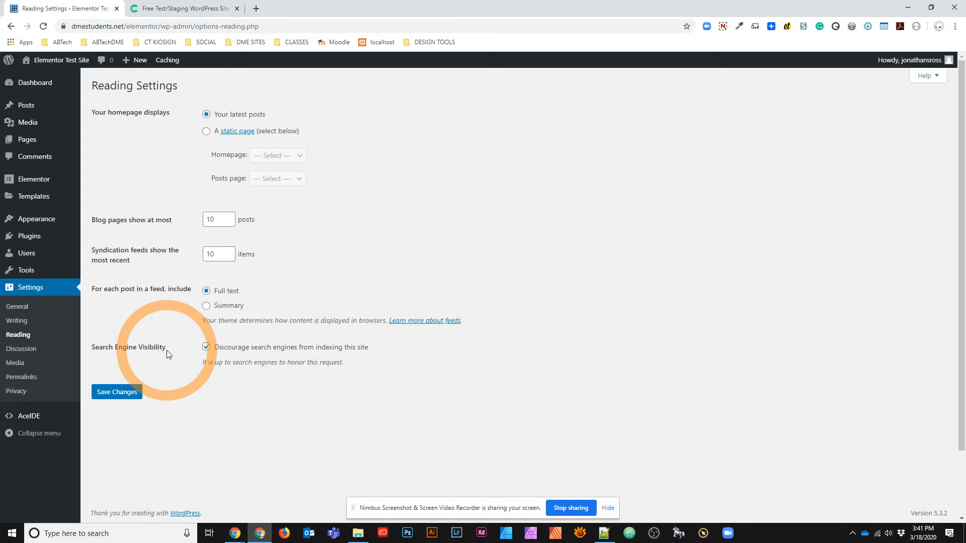
click(18, 364)
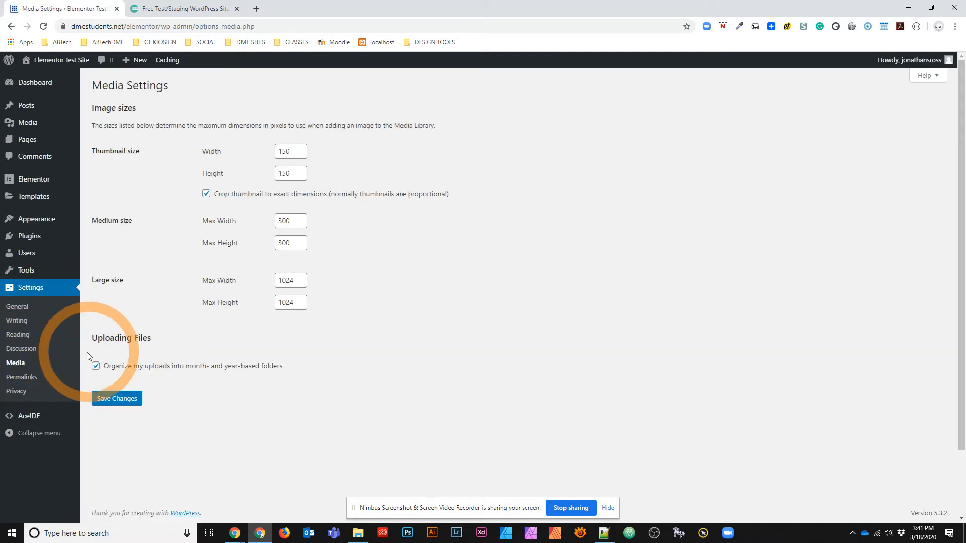
click(95, 367)
click(124, 399)
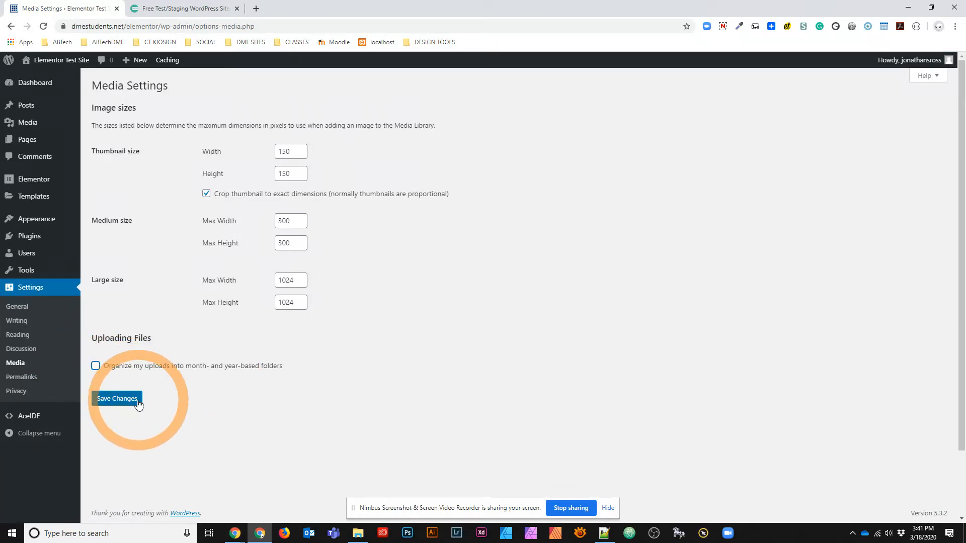
click(128, 399)
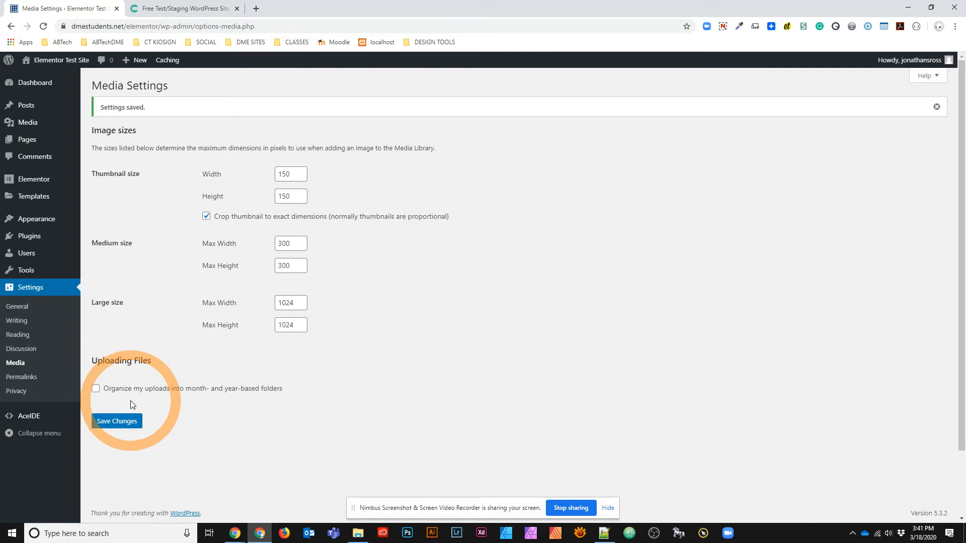
Step: Set the permalinks to the custom structure /%category%/%postname%/ and save the Permalink settings
click(34, 383)
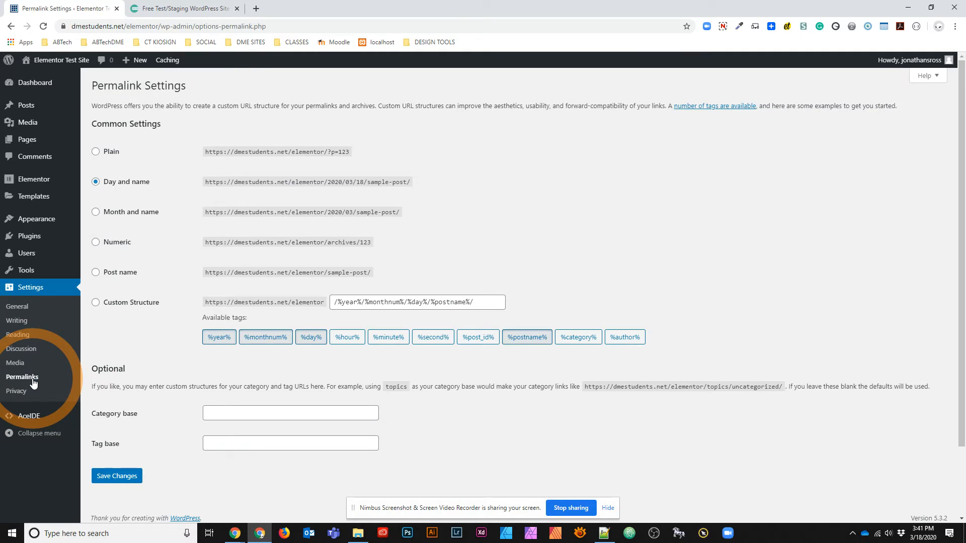
click(111, 303)
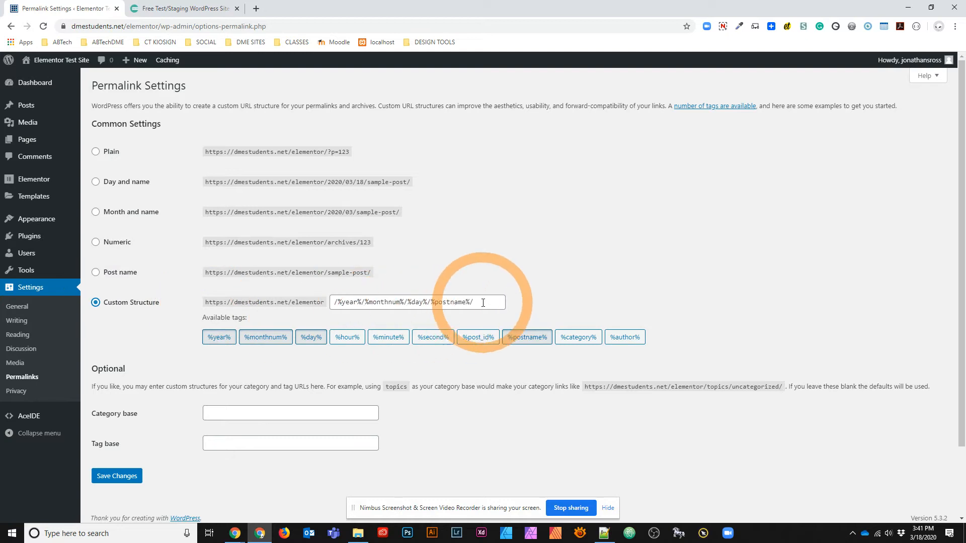
drag(482, 303, 281, 312)
key(BackSpace)
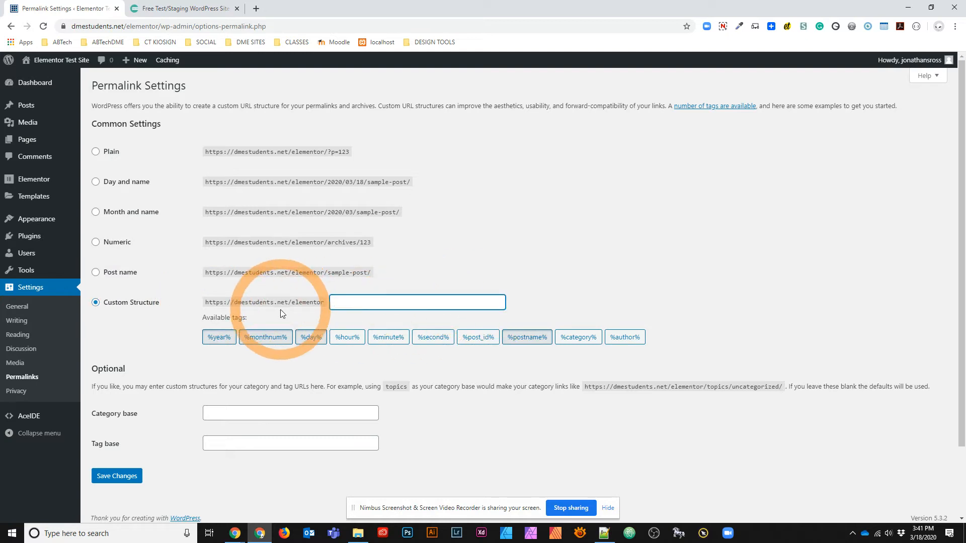
click(586, 339)
click(526, 337)
click(119, 477)
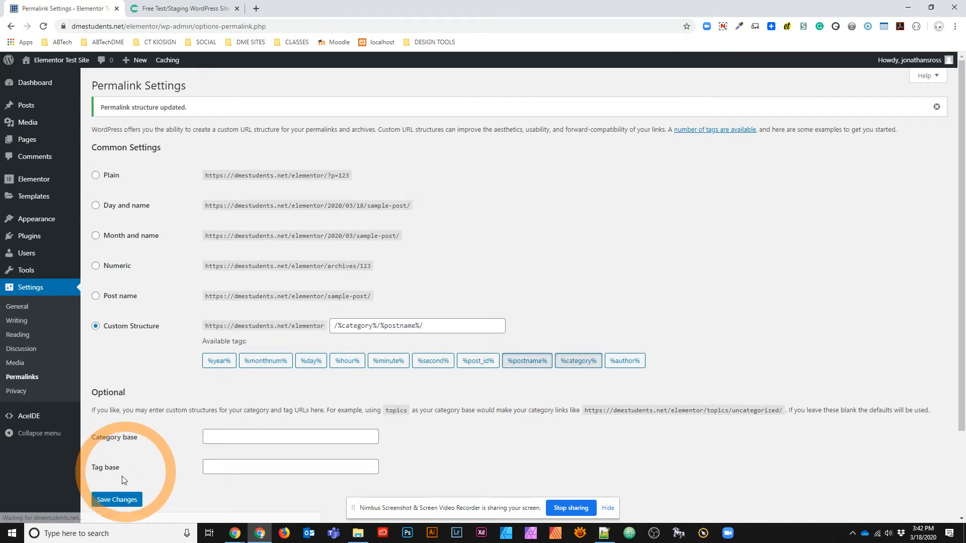
click(126, 499)
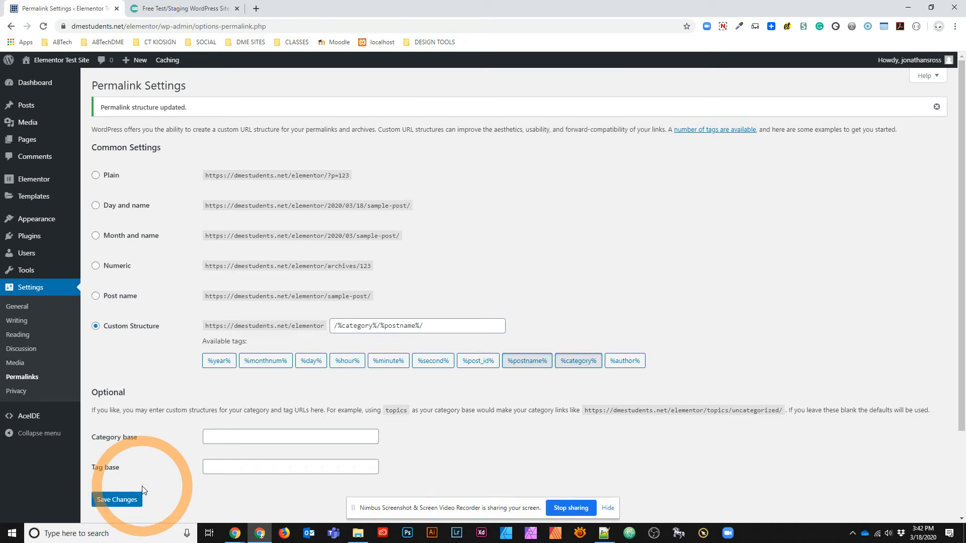
click(608, 507)
click(35, 391)
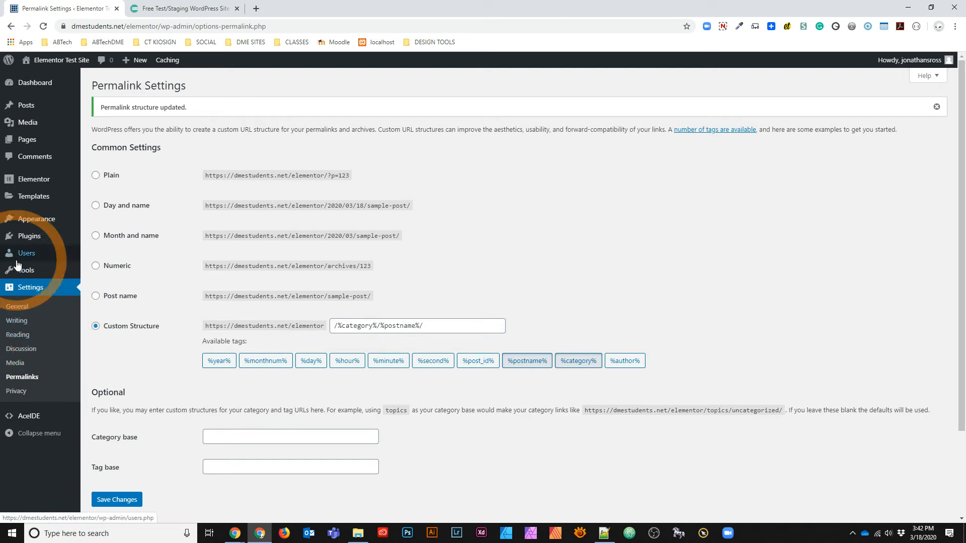
Step: Show only the active plugins among the installed ones, and examine the Elementor entry and its admin options
mouse_move(23, 249)
click(84, 241)
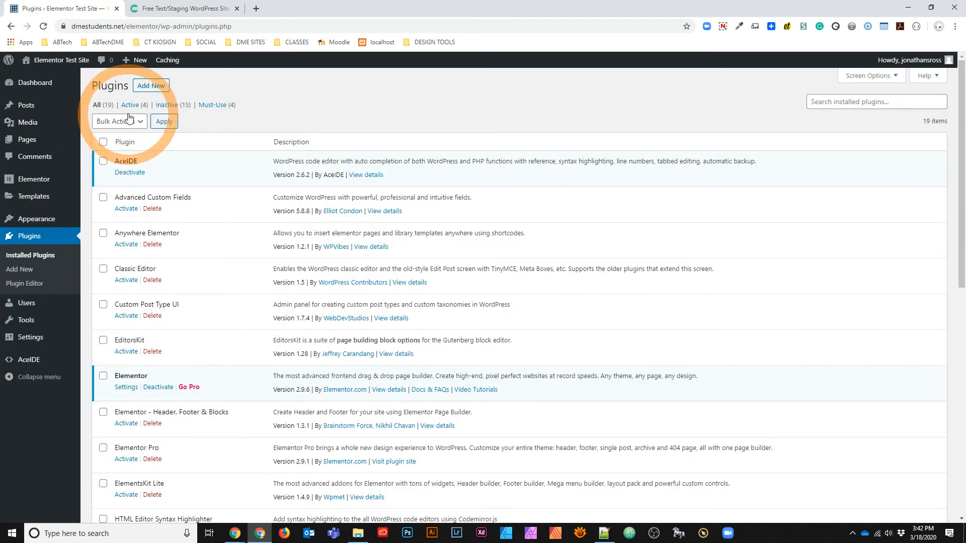
click(130, 105)
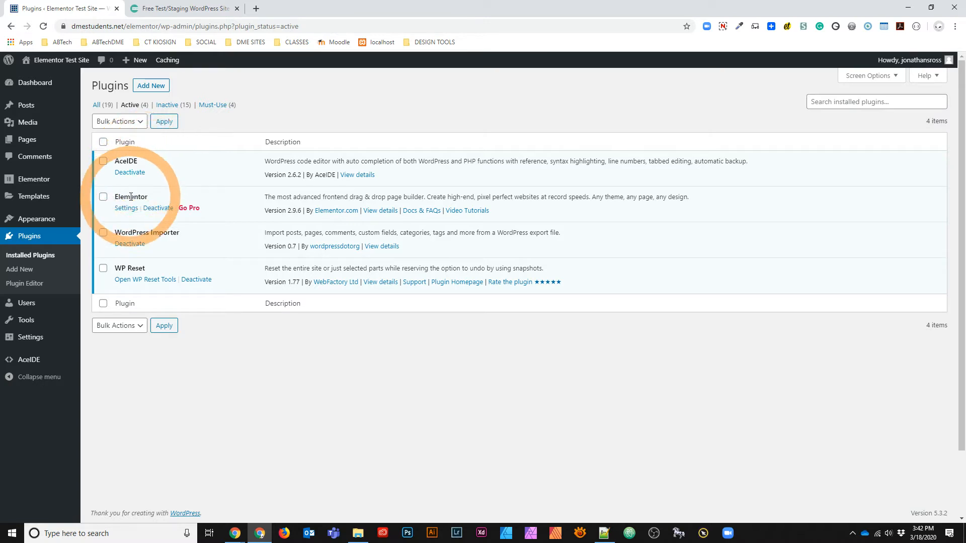
drag(115, 196, 209, 202)
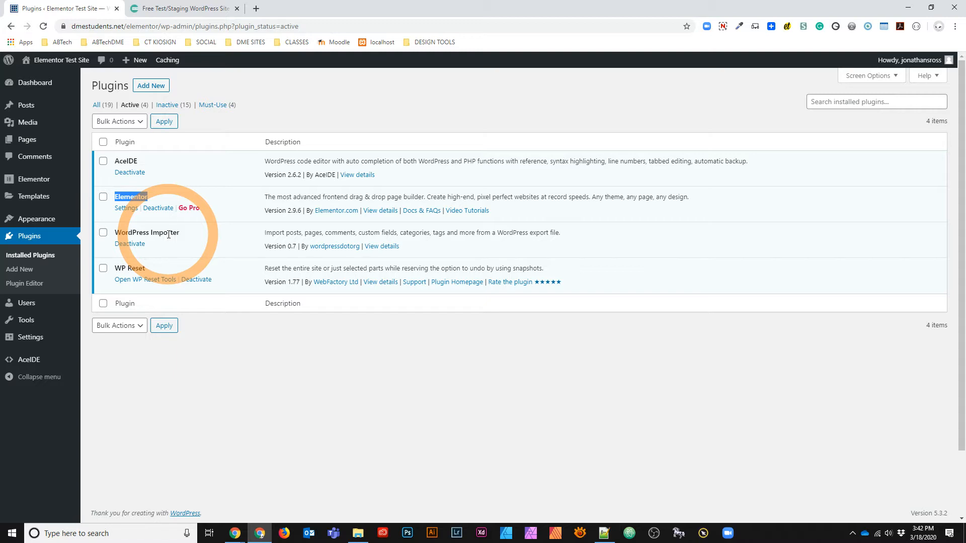
mouse_move(34, 179)
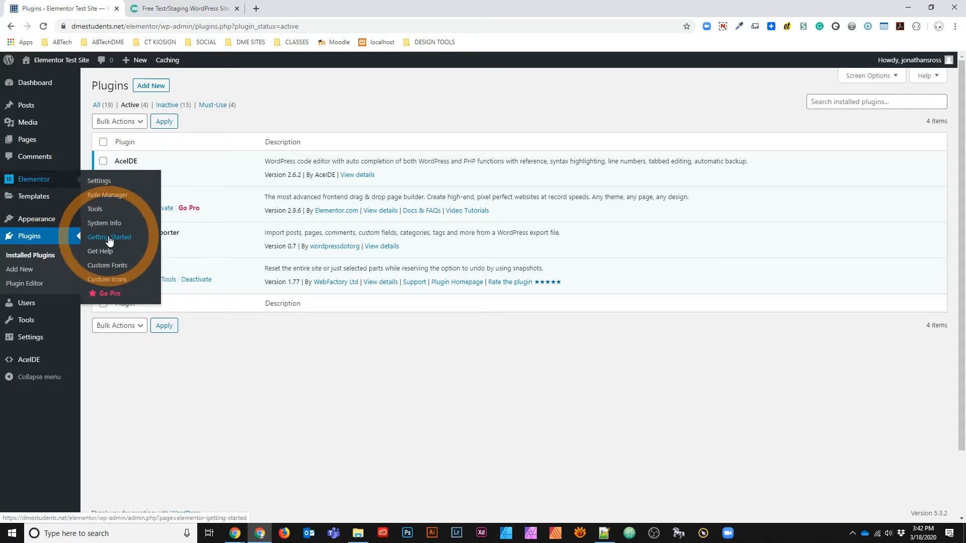
Step: Search the directory of plugins available to add for elementor
click(158, 87)
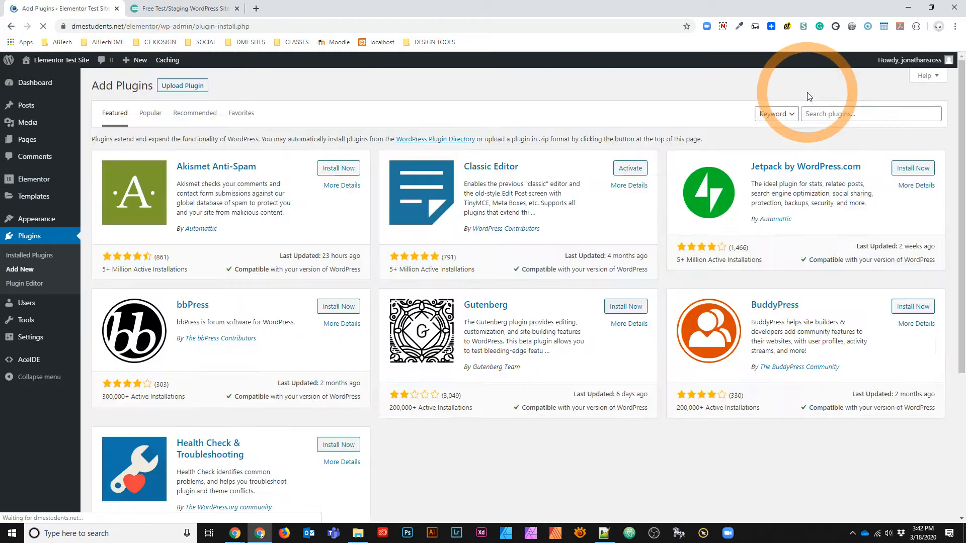
click(817, 112)
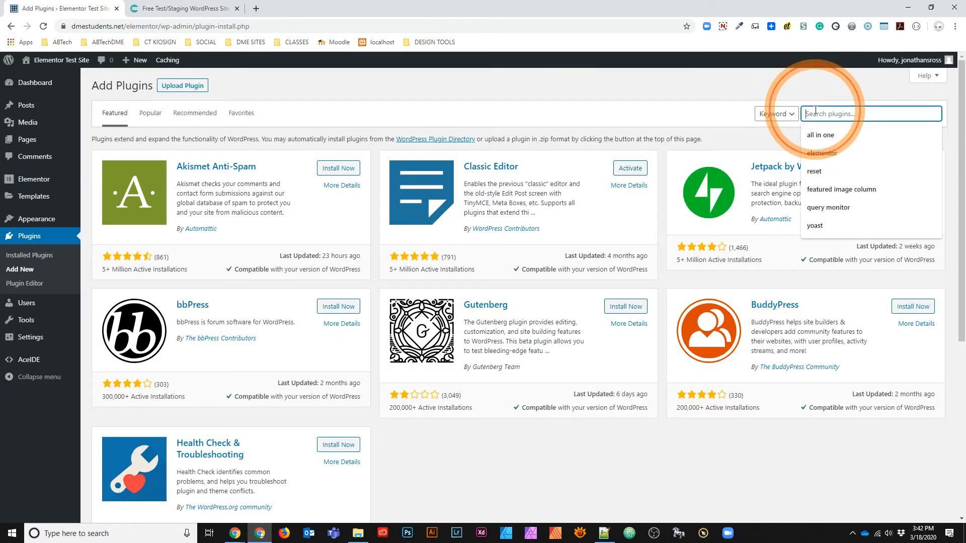
text(elementor)
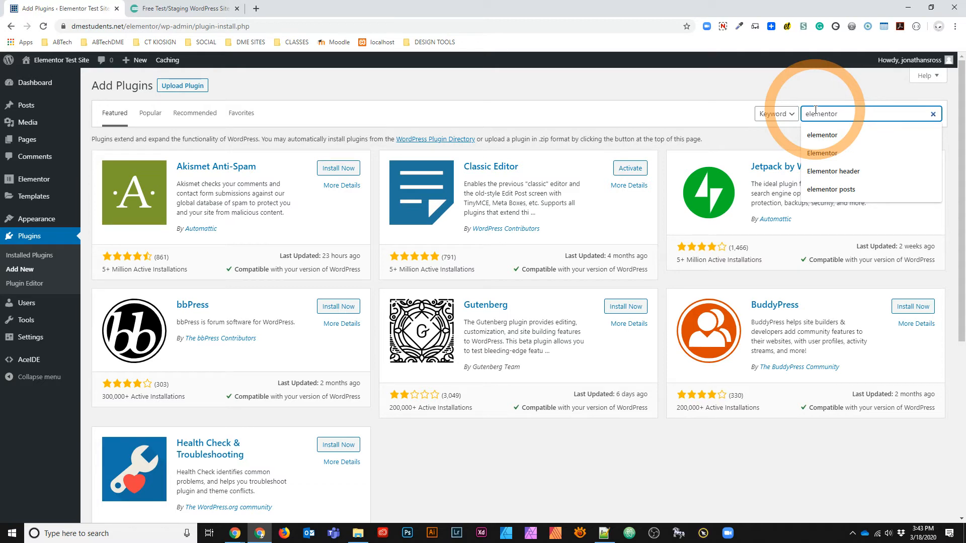
key(Return)
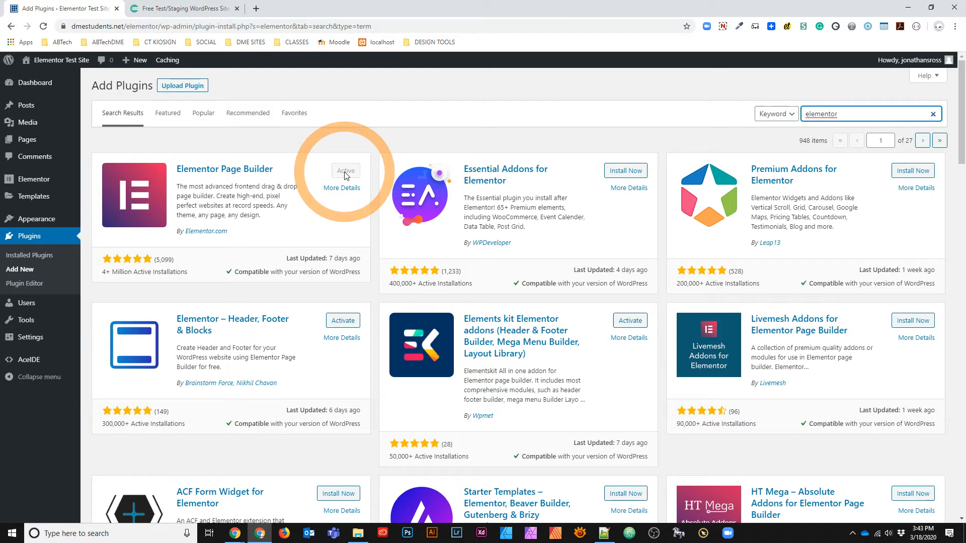
Step: In Elementor's general settings, exclude Posts from the post types, disable the default colors and default fonts, and save the changes
mouse_move(35, 182)
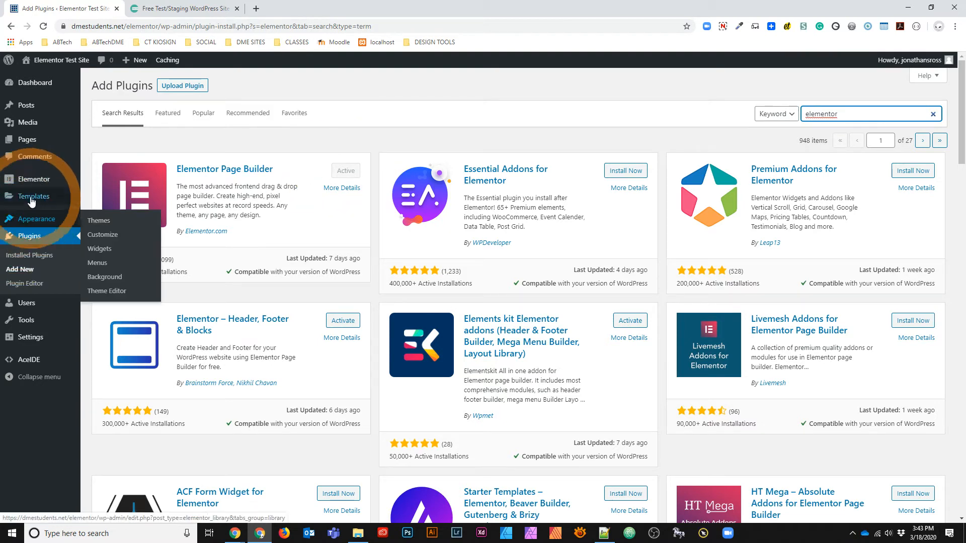
click(109, 237)
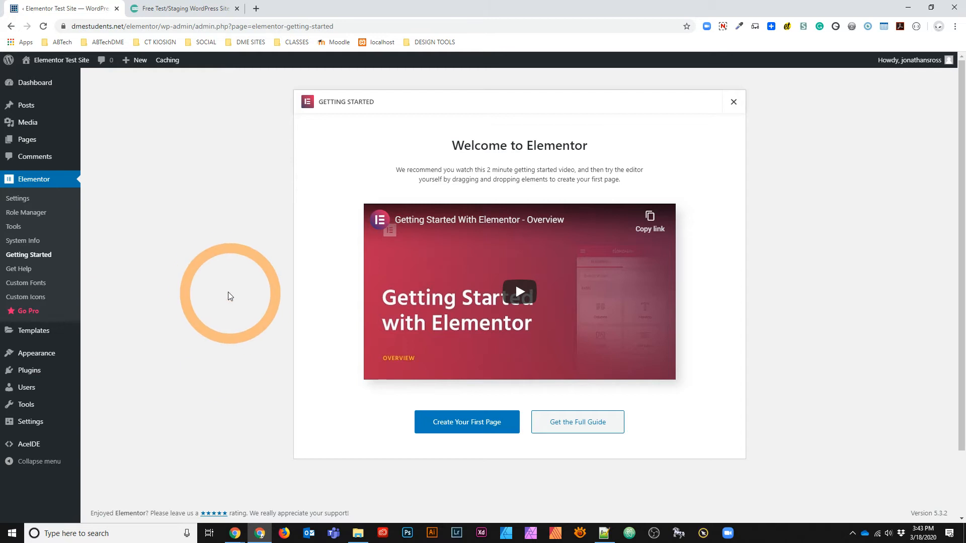
click(20, 199)
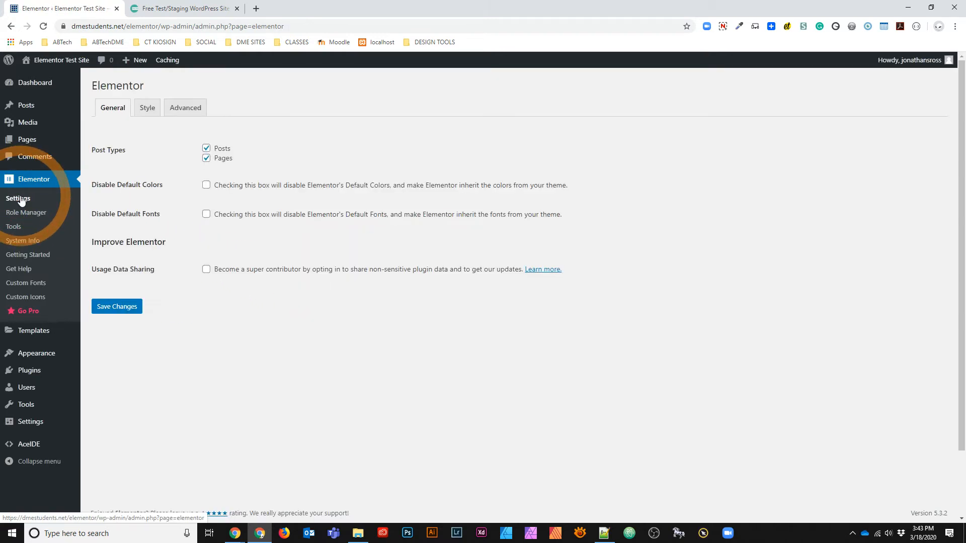
click(207, 149)
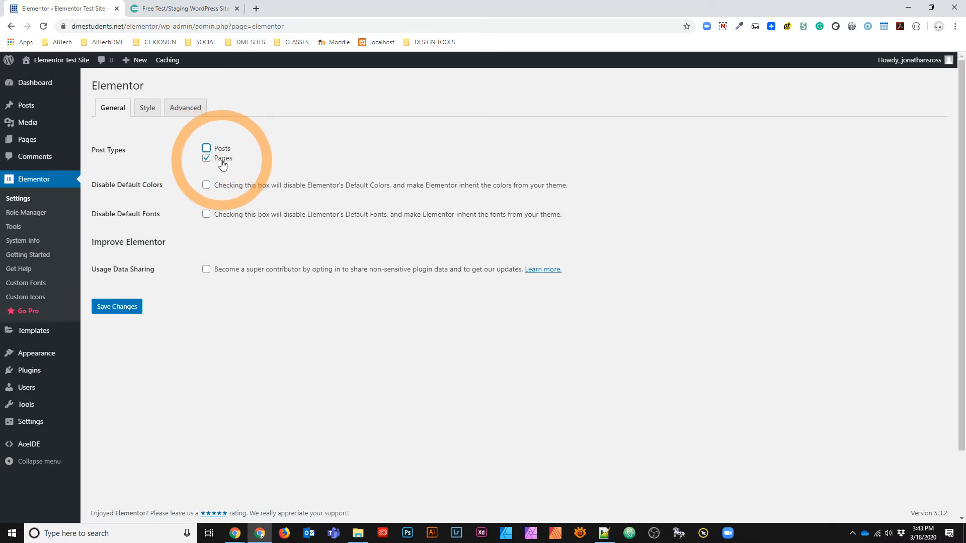
click(206, 185)
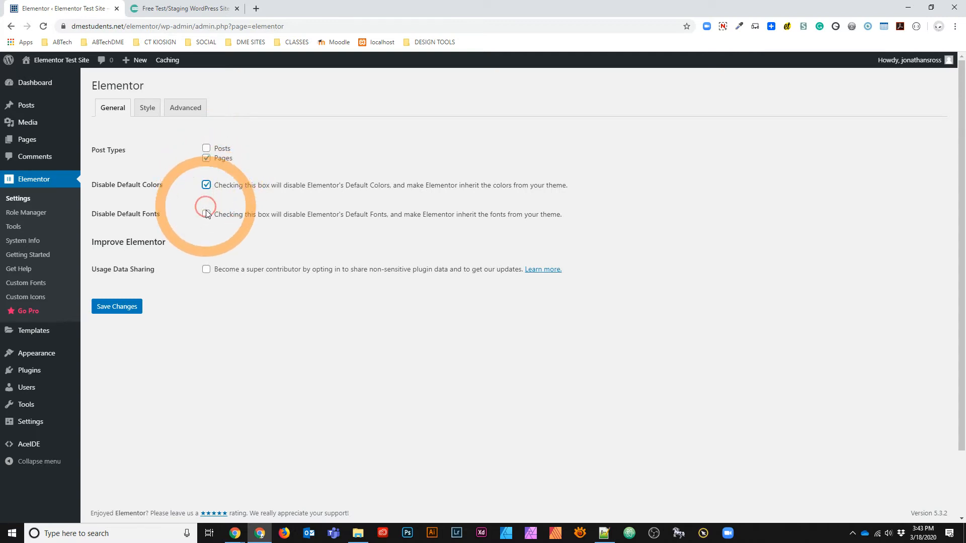
click(206, 215)
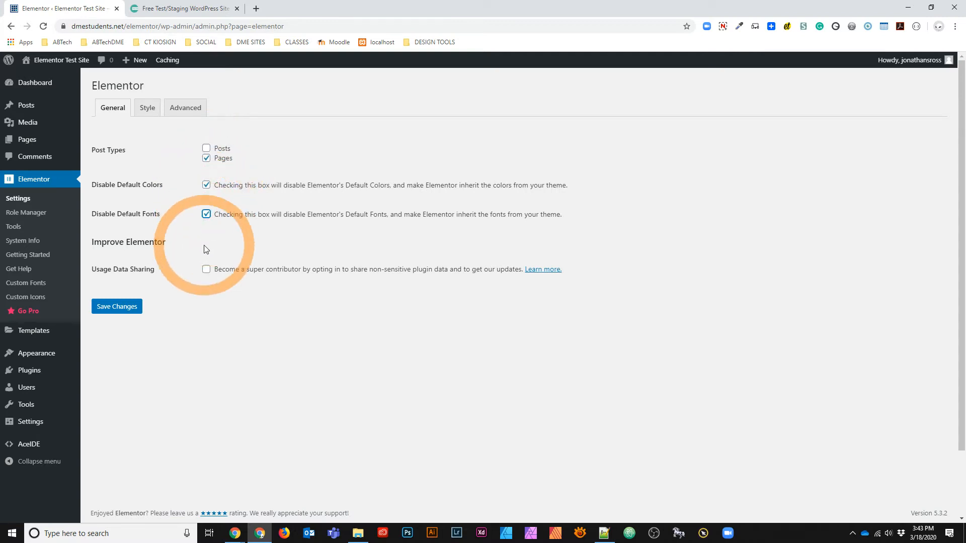
click(115, 307)
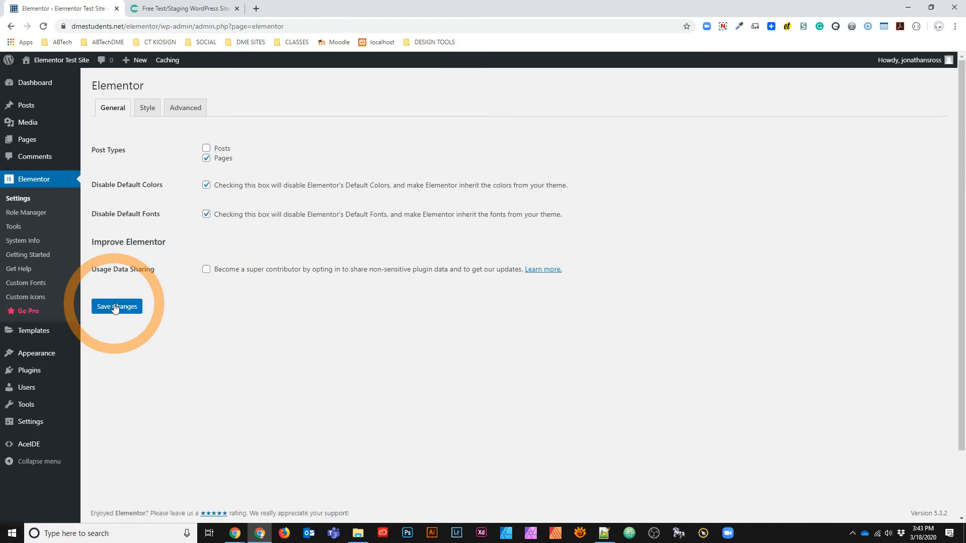
Step: Review Elementor's Style settings, and save the Advanced settings with CSS Print Method set to Internal Embedding and SVG uploads enabled
click(145, 111)
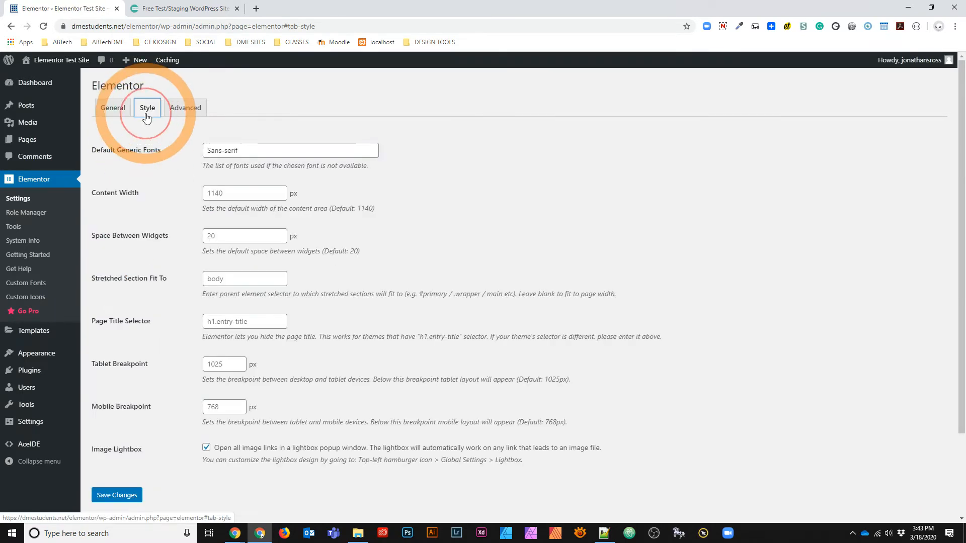
scroll(161, 351, down, 1)
scroll(162, 351, down, 1)
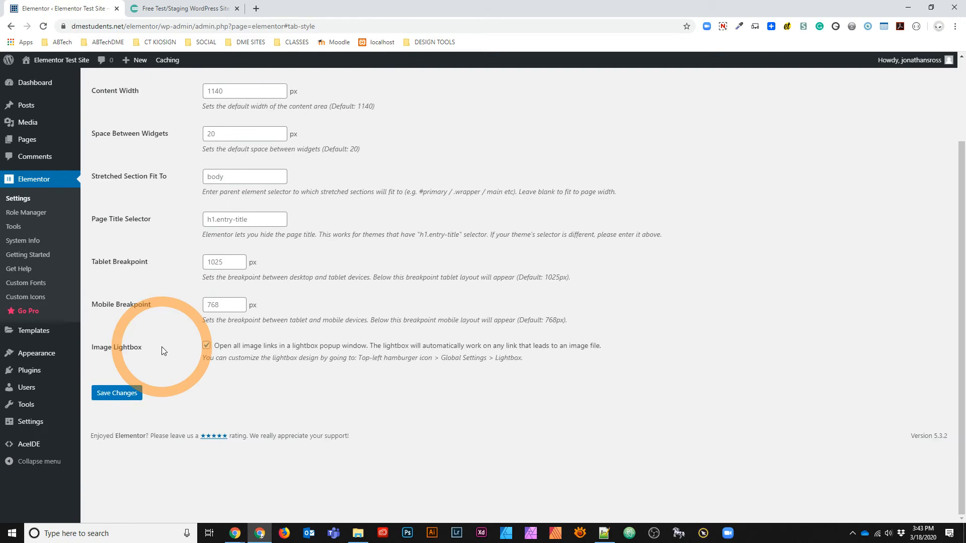
scroll(161, 351, up, 2)
click(186, 107)
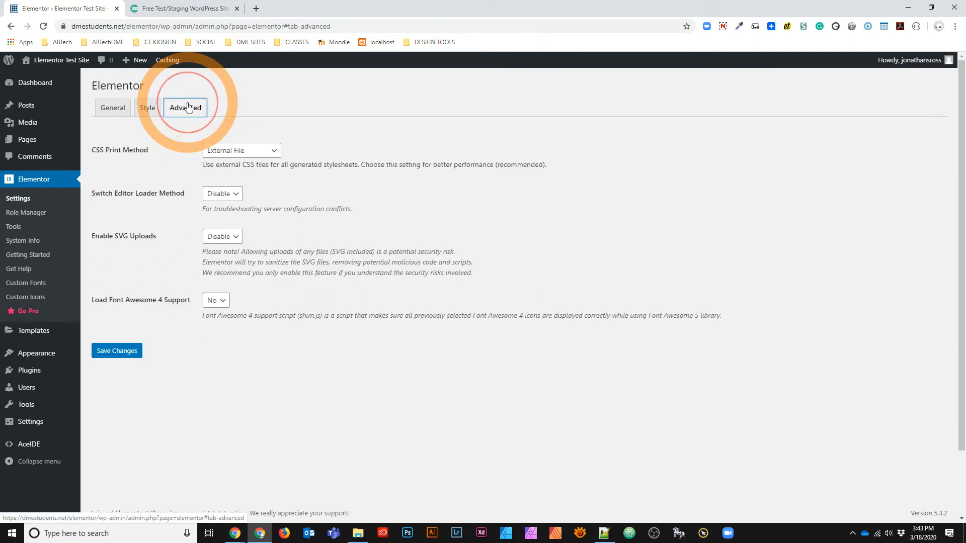
click(232, 154)
click(233, 173)
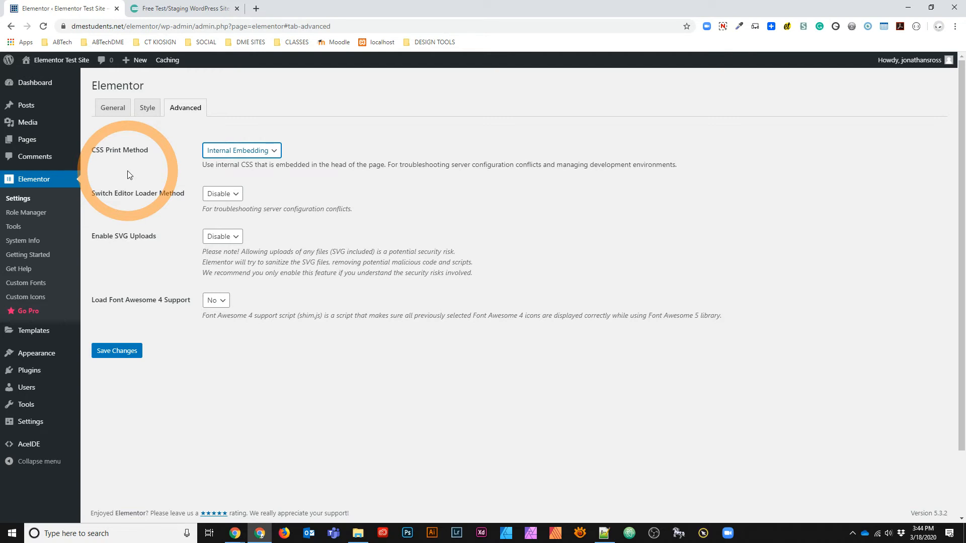
click(226, 236)
click(223, 258)
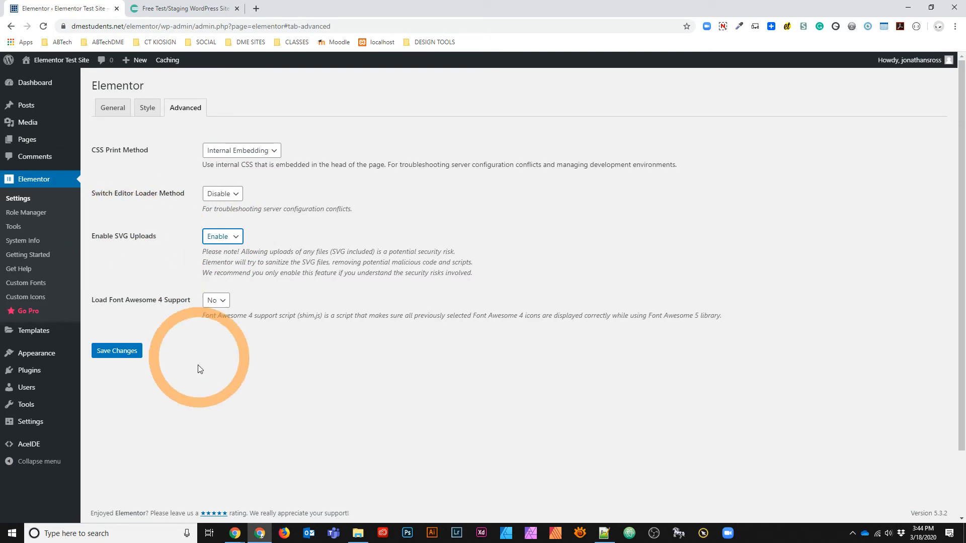
click(116, 352)
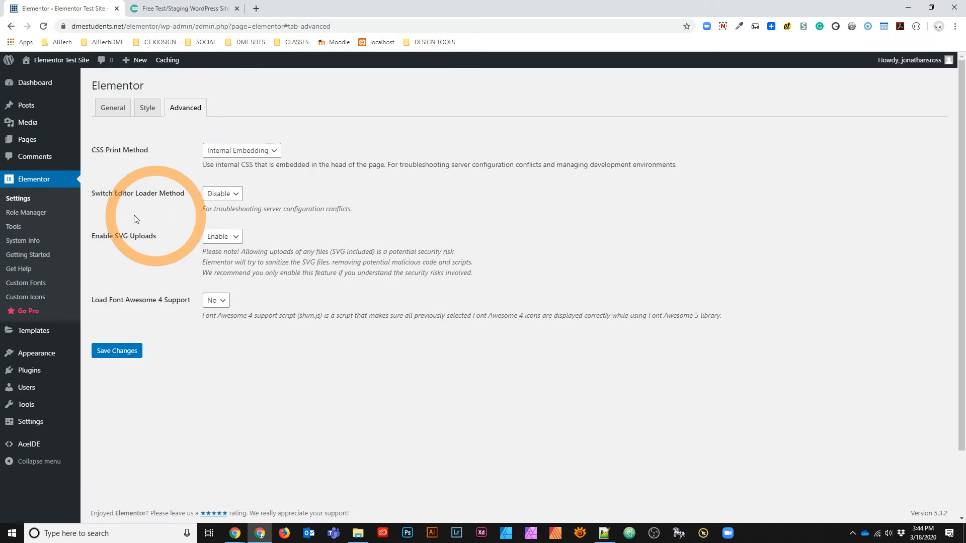
Step: In Elementor's Role Manager, give the Editor and Author roles no access to the editor and save the changes
click(33, 215)
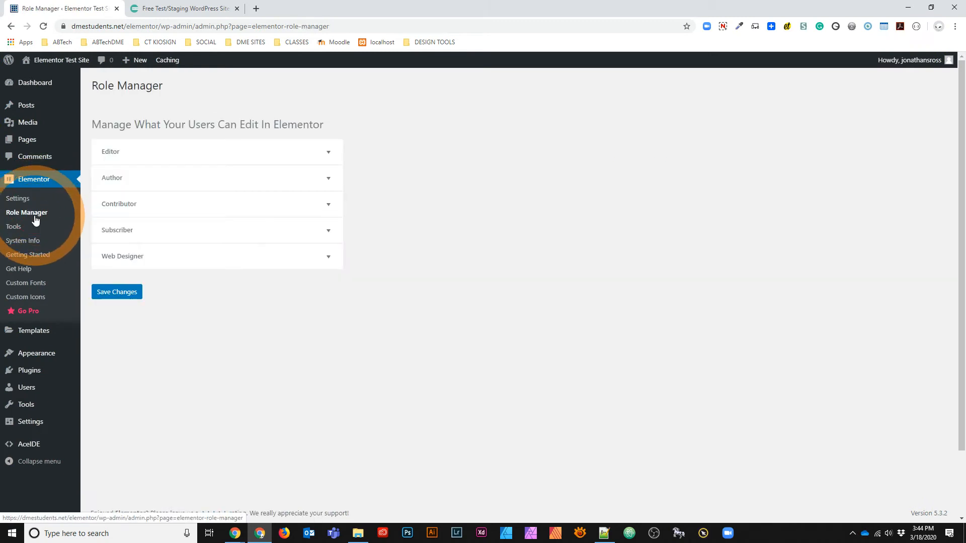
click(108, 162)
click(106, 180)
click(117, 227)
click(115, 258)
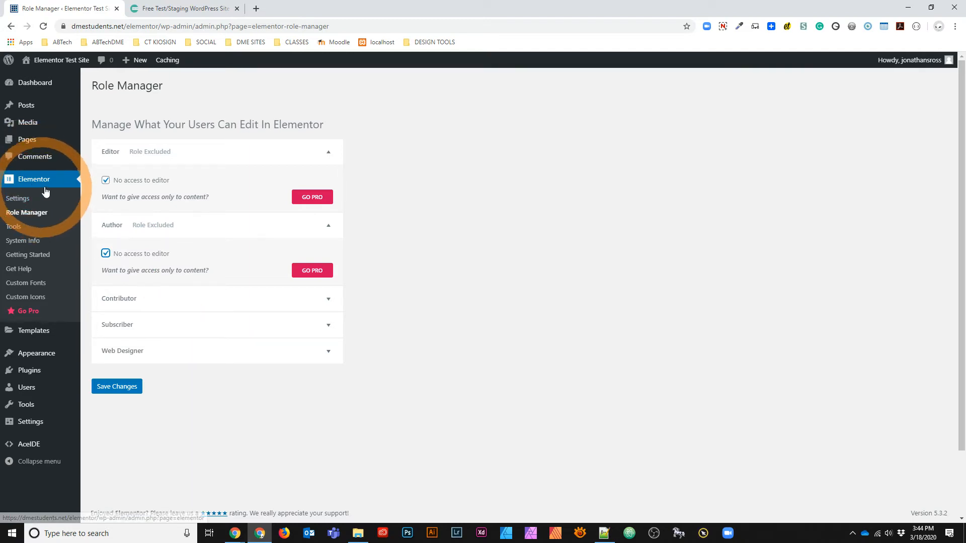
click(134, 397)
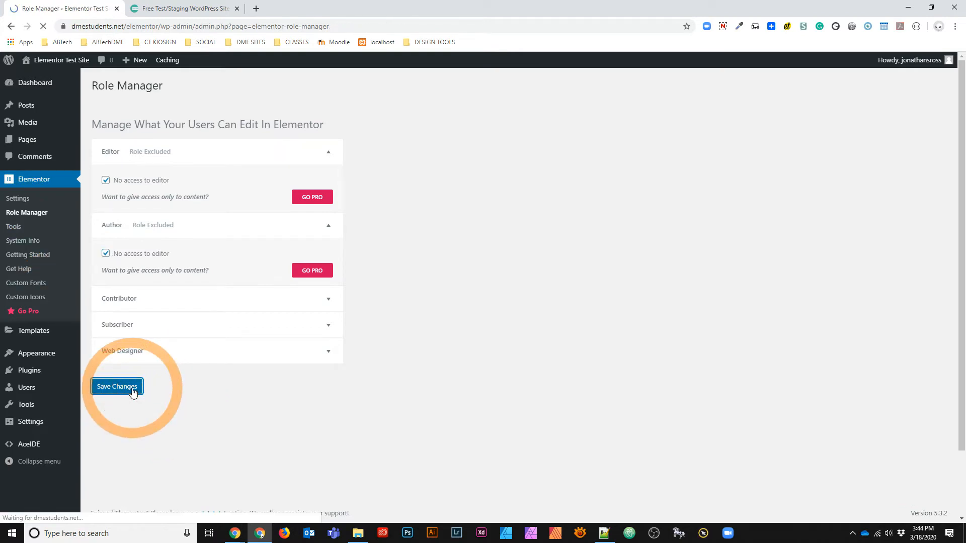
Step: Examine the Maintenance Mode options in Elementor's tools, trying the Coming Soon mode and setting the mode back to Disabled
click(21, 231)
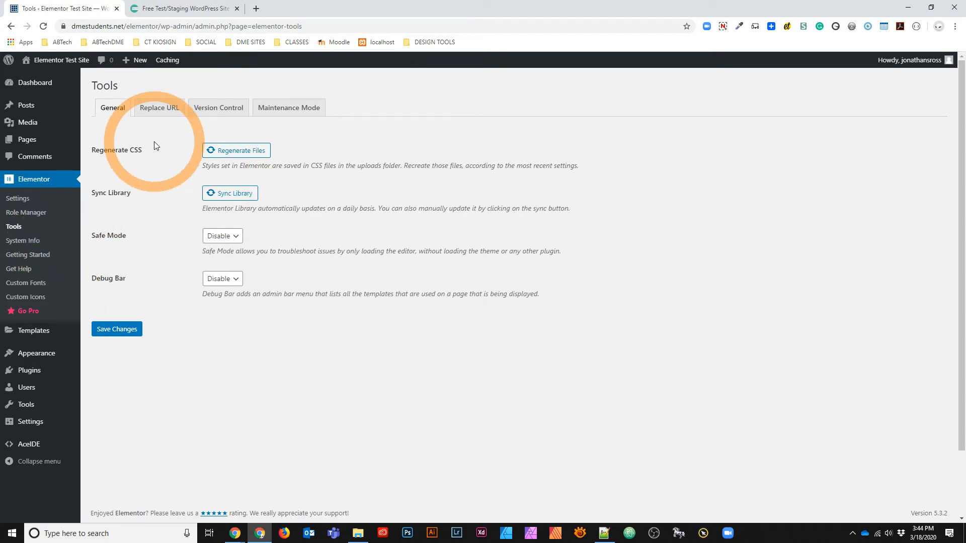
click(305, 114)
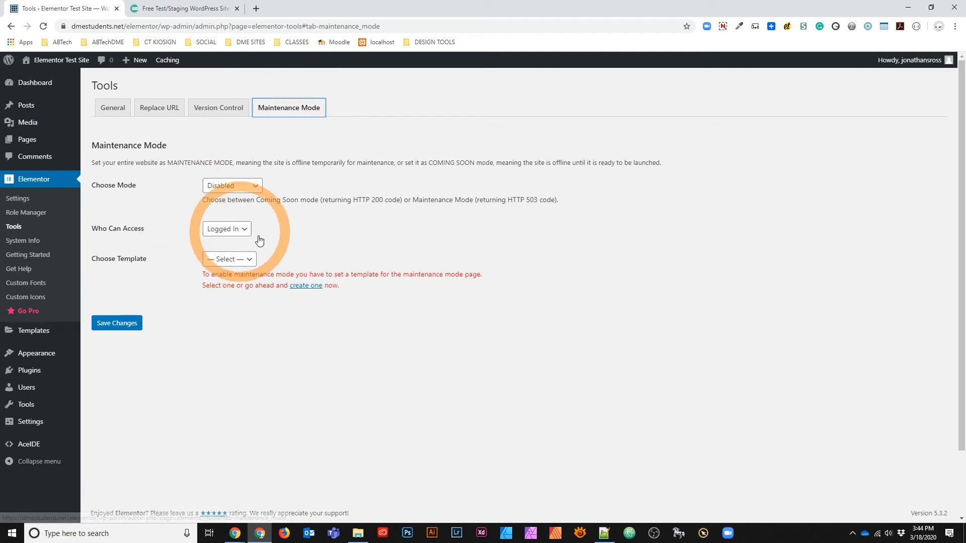
click(229, 186)
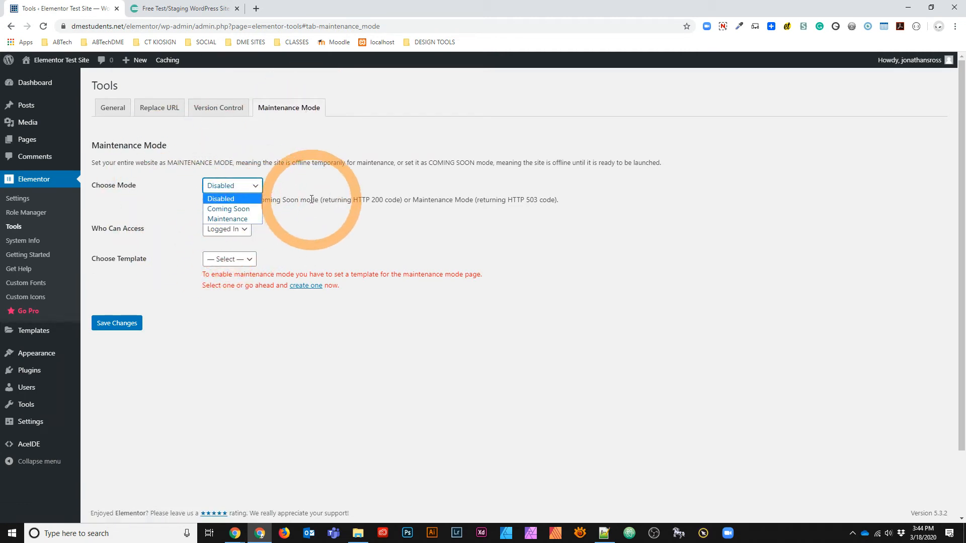
click(302, 177)
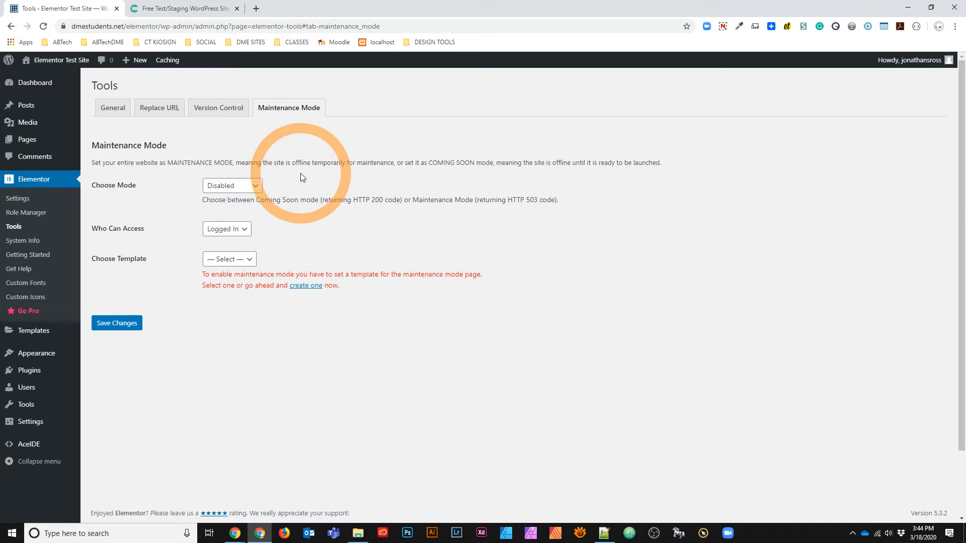
click(232, 186)
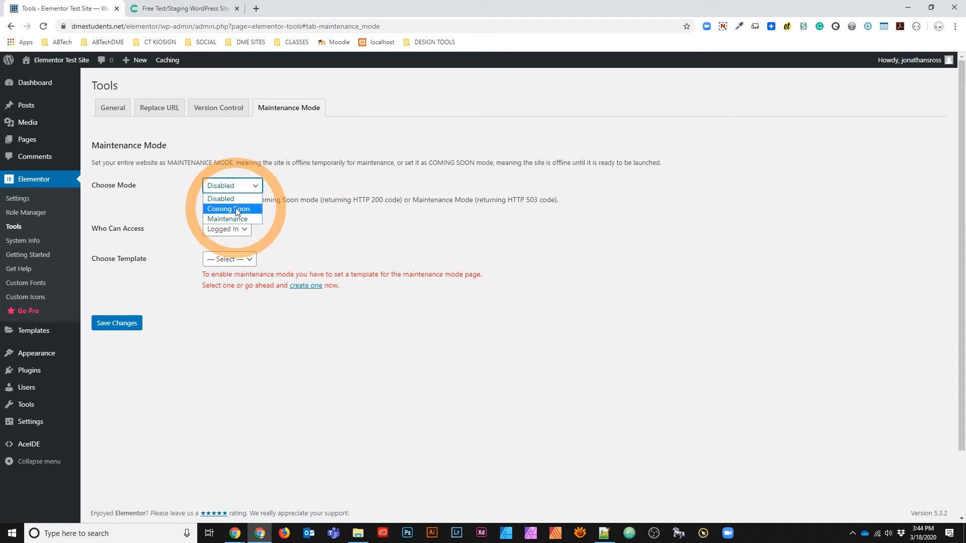
click(236, 208)
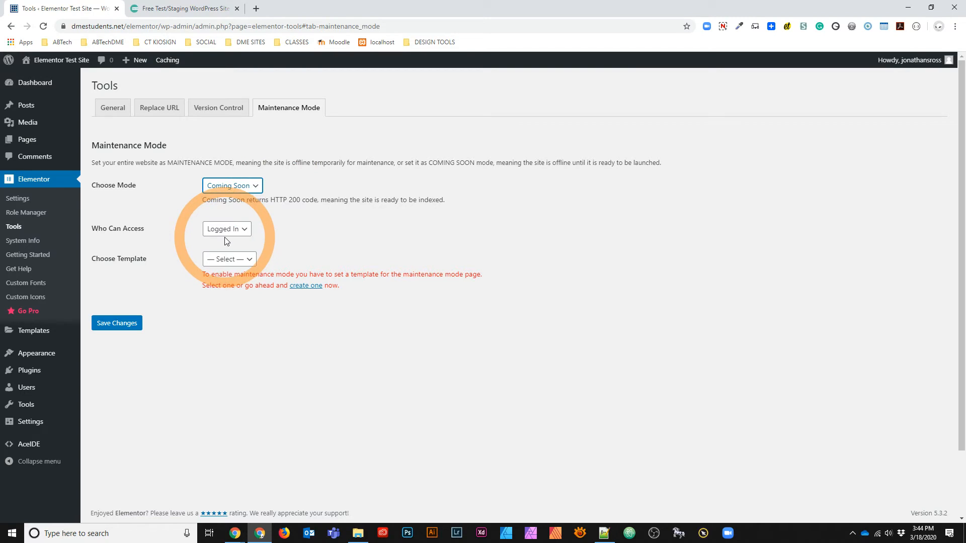
click(233, 186)
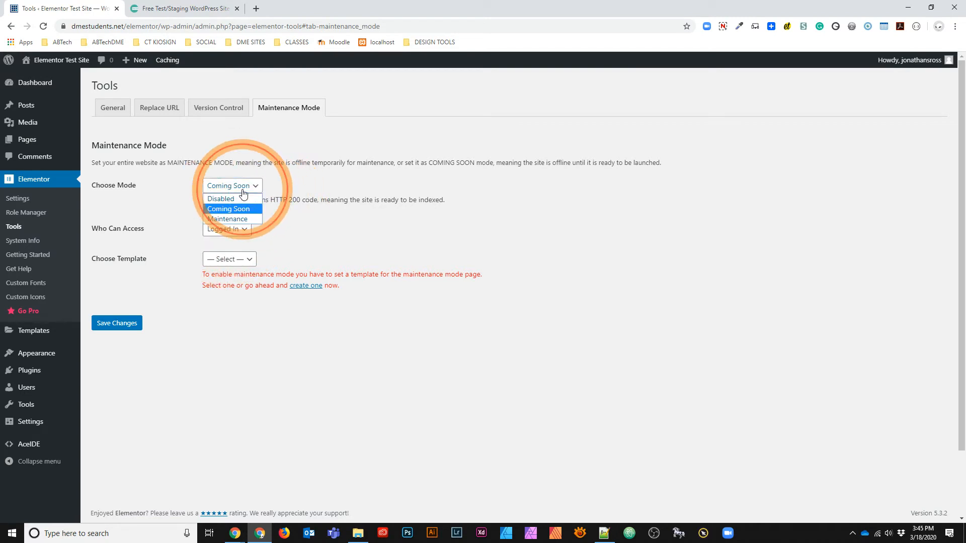
click(220, 194)
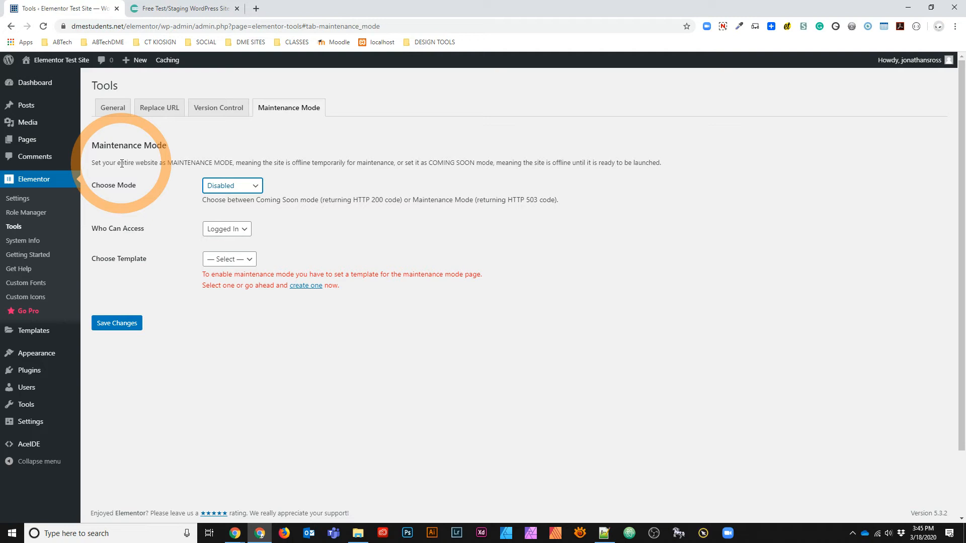
Step: View the site's front page down to its footer and return to the admin dashboard
click(77, 61)
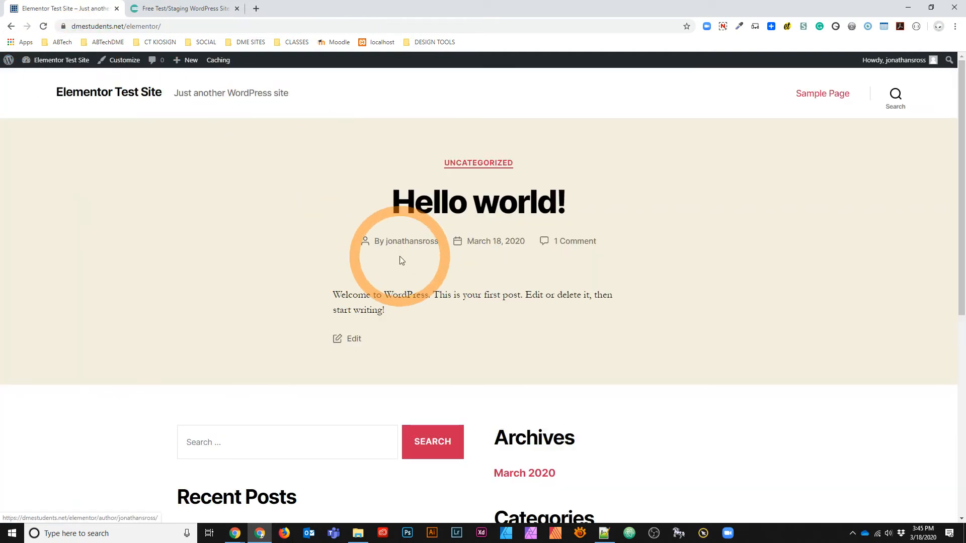
scroll(399, 260, down, 6)
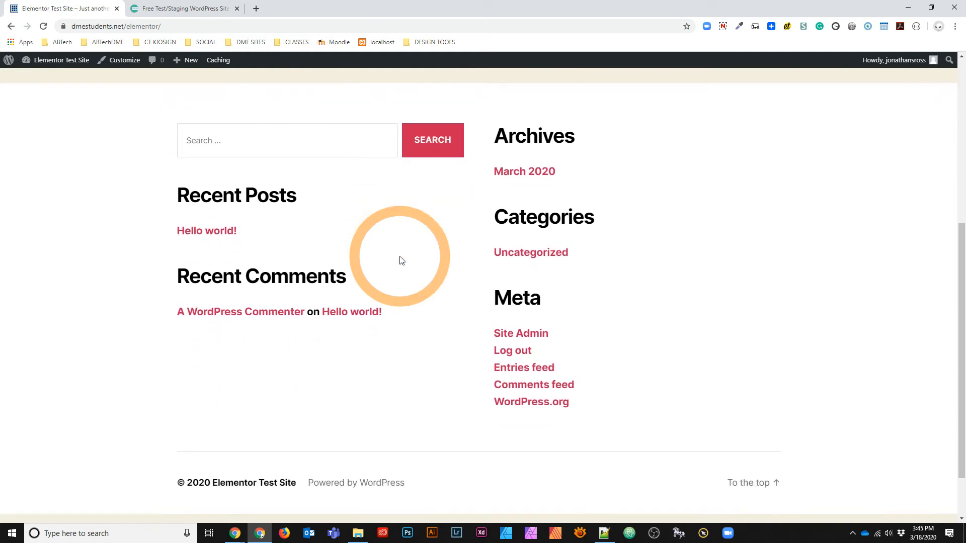
scroll(399, 260, up, 6)
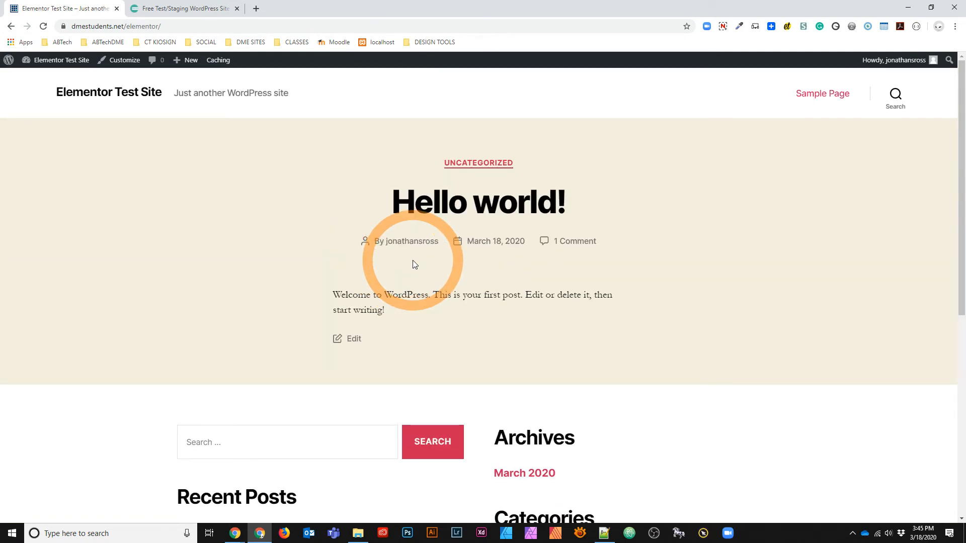
click(45, 61)
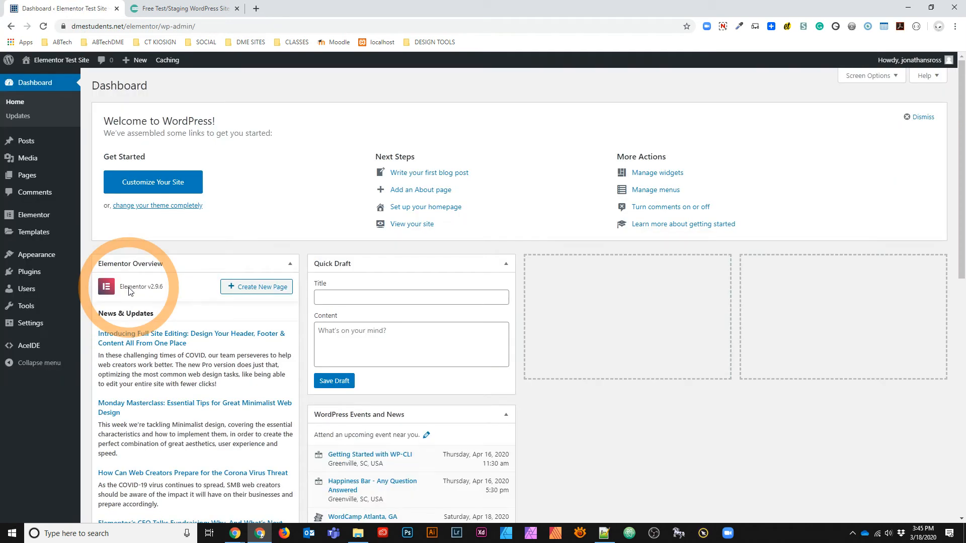
Step: Upload the theme file wp-indexonlytheme.zip from the WP tuts folder and install it as a new theme
mouse_move(49, 272)
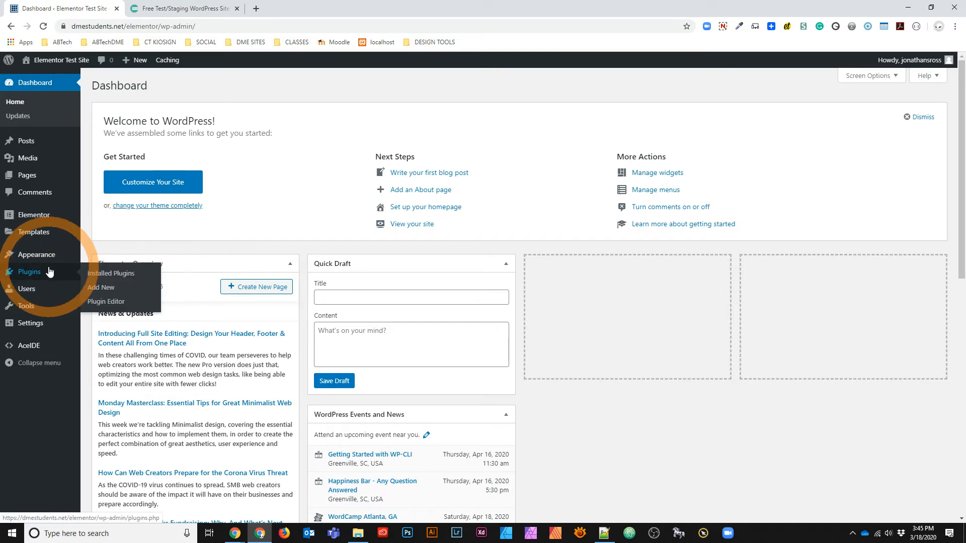
click(99, 257)
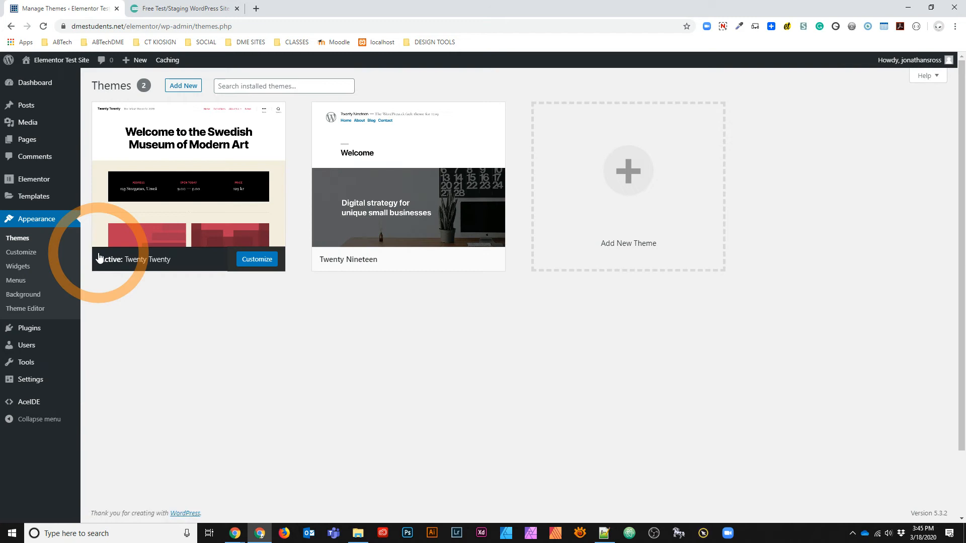
click(183, 86)
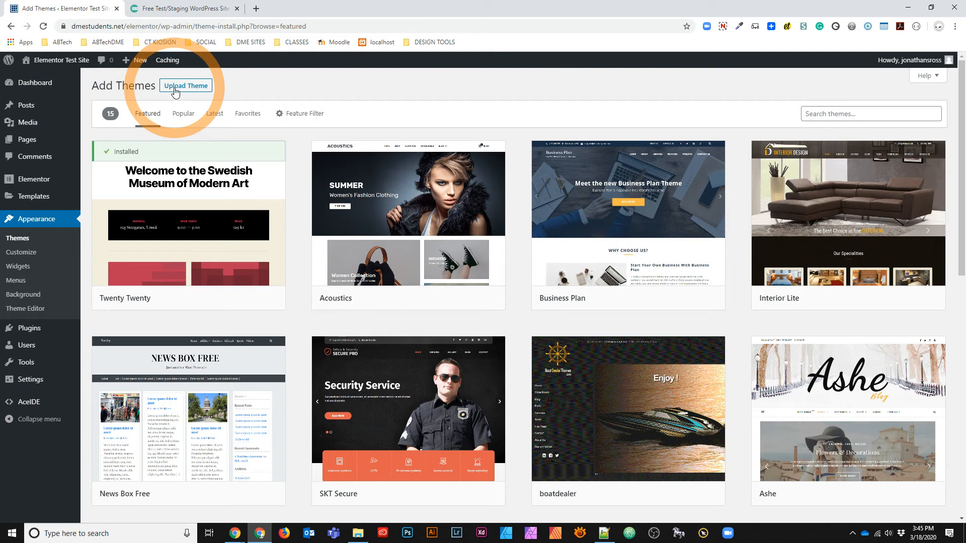
click(186, 86)
click(445, 176)
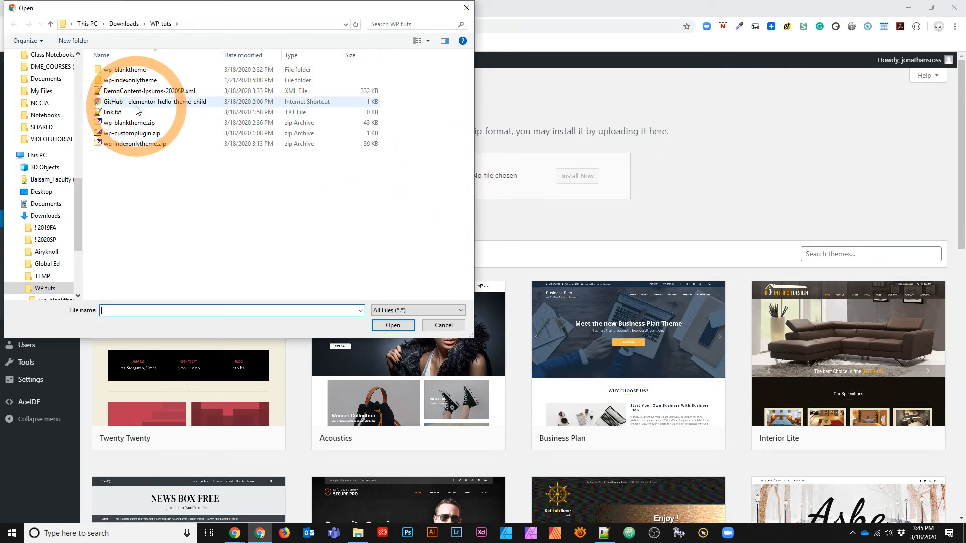
click(134, 144)
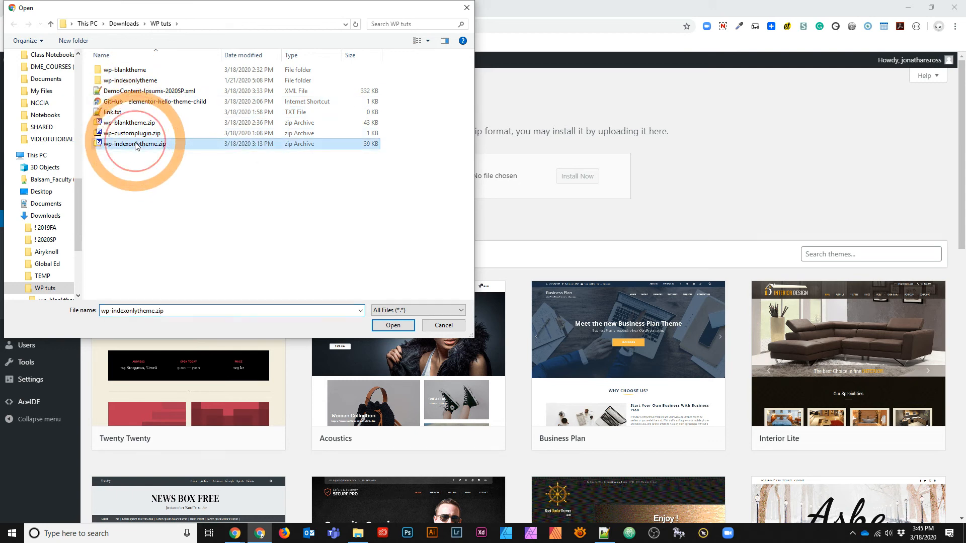
click(406, 327)
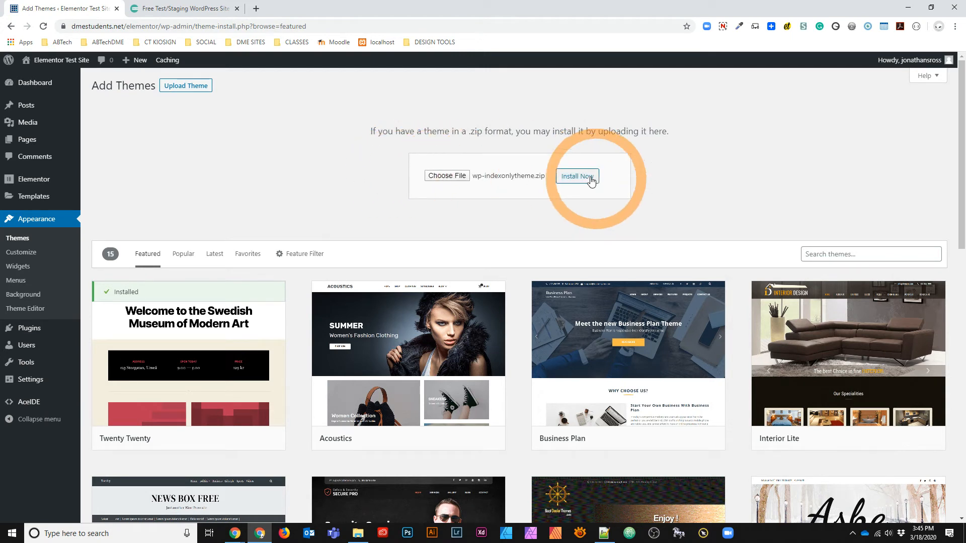
click(589, 179)
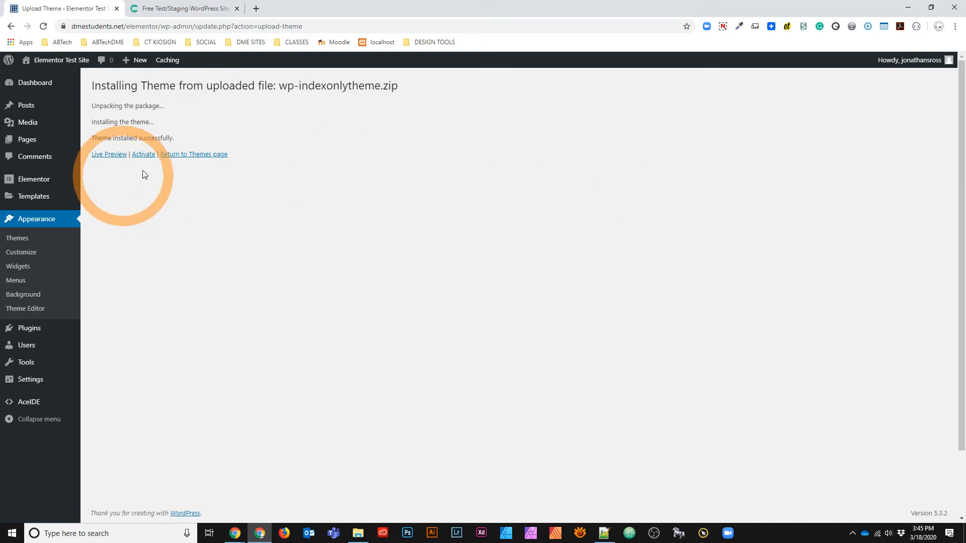
Step: Activate the wp-indexonlytheme theme and examine the header comment of its style.css in the theme editor
click(144, 154)
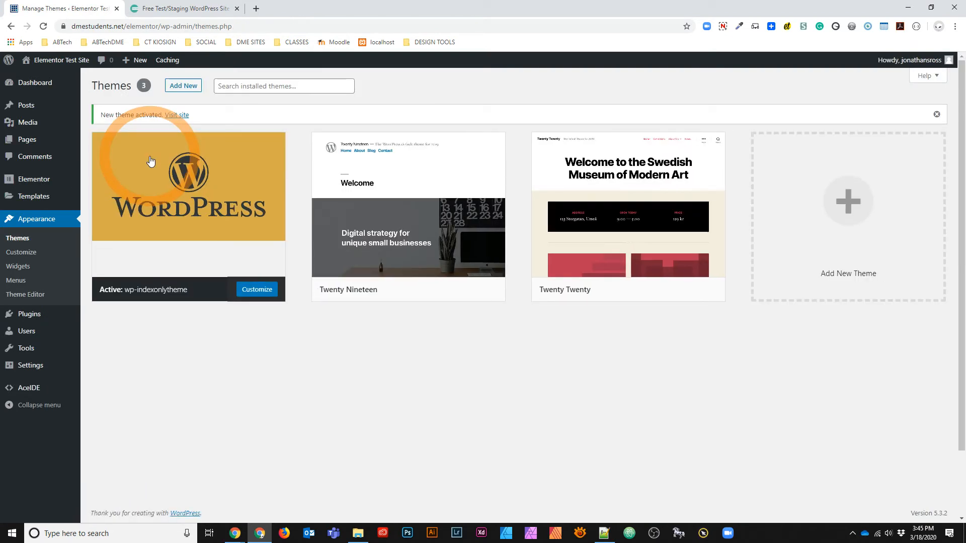
click(26, 295)
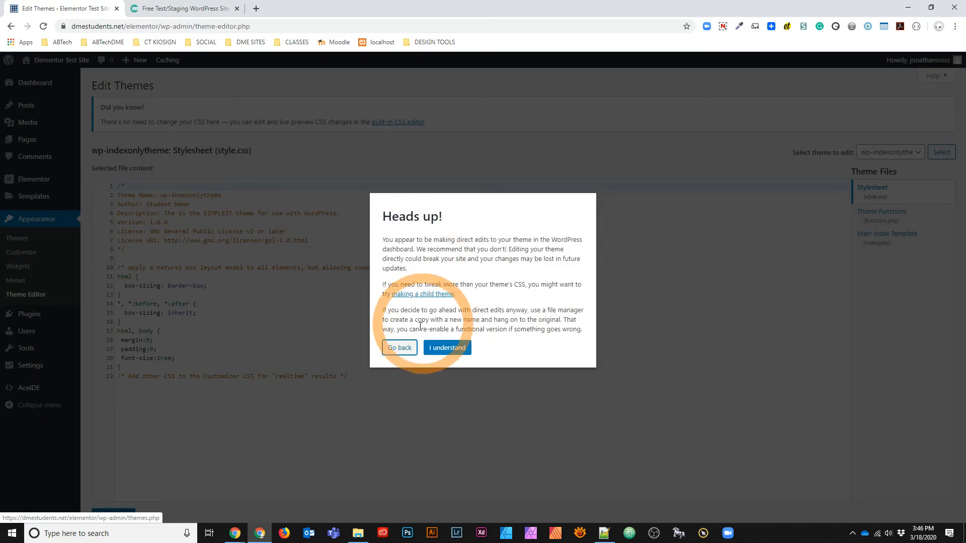
click(447, 348)
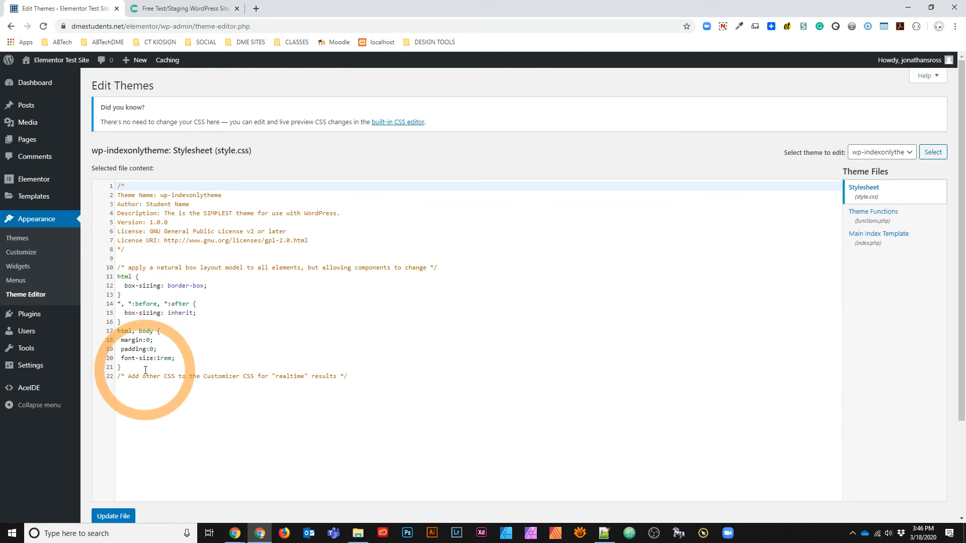
drag(125, 249, 117, 186)
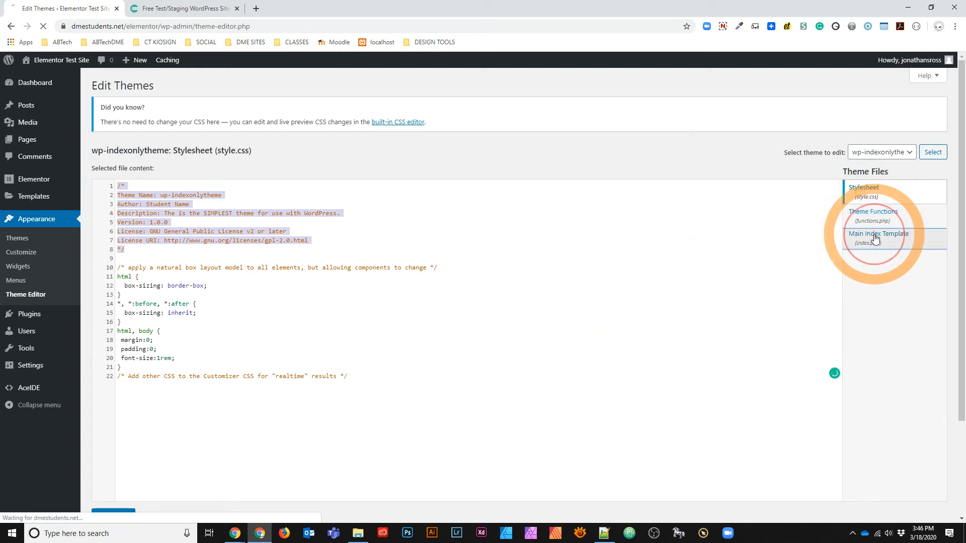
Step: Examine the theme's index.php, highlighting the document head, the wp_head call, the content loop and the wp_footer call
click(875, 234)
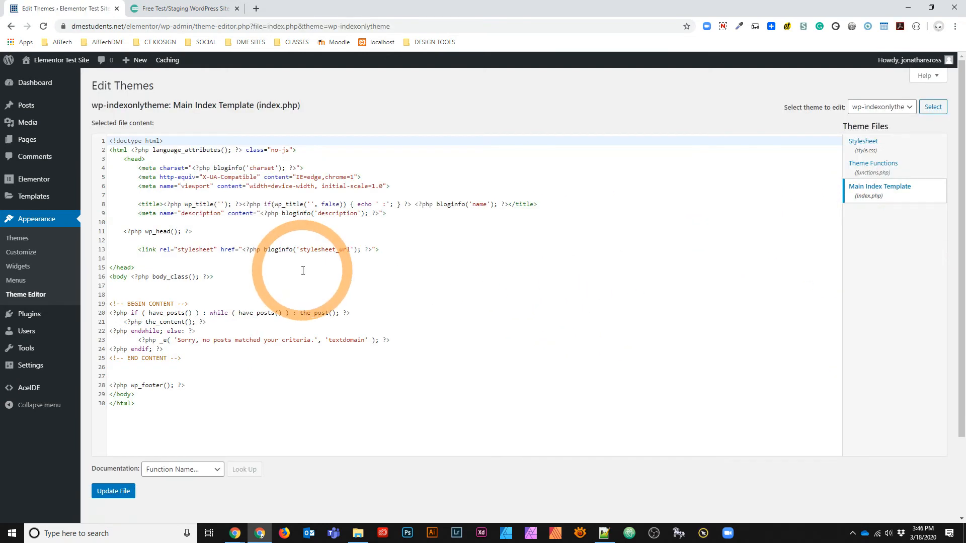
drag(242, 278, 109, 141)
click(342, 304)
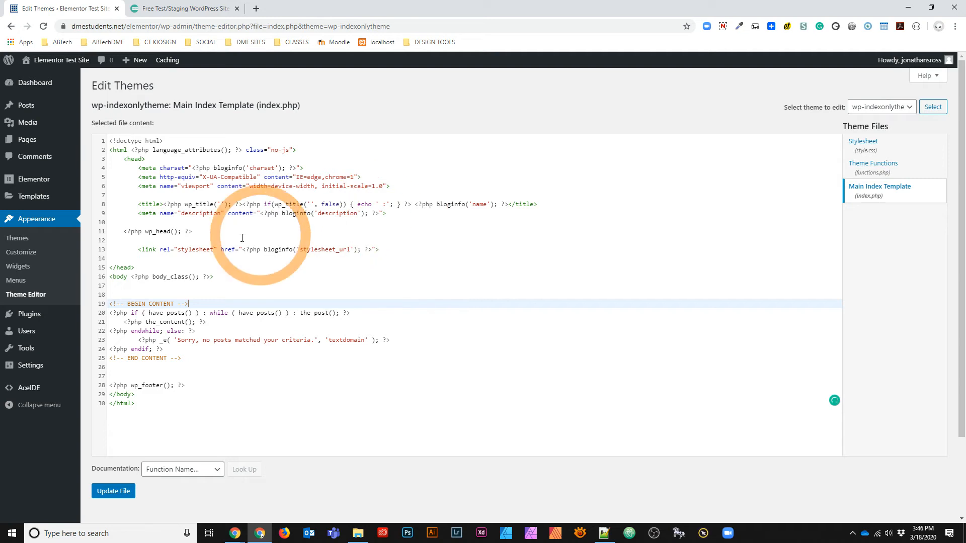
drag(123, 232, 205, 231)
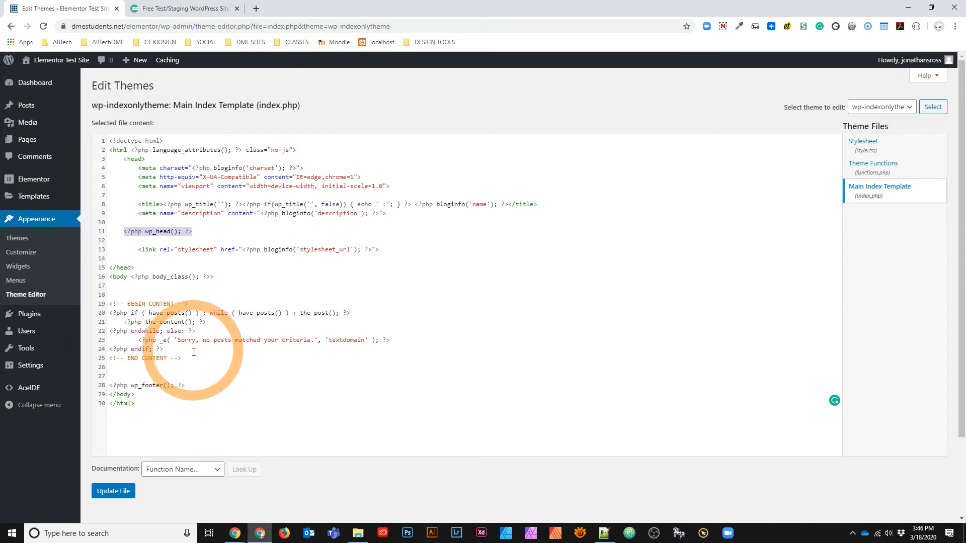
drag(194, 357, 97, 309)
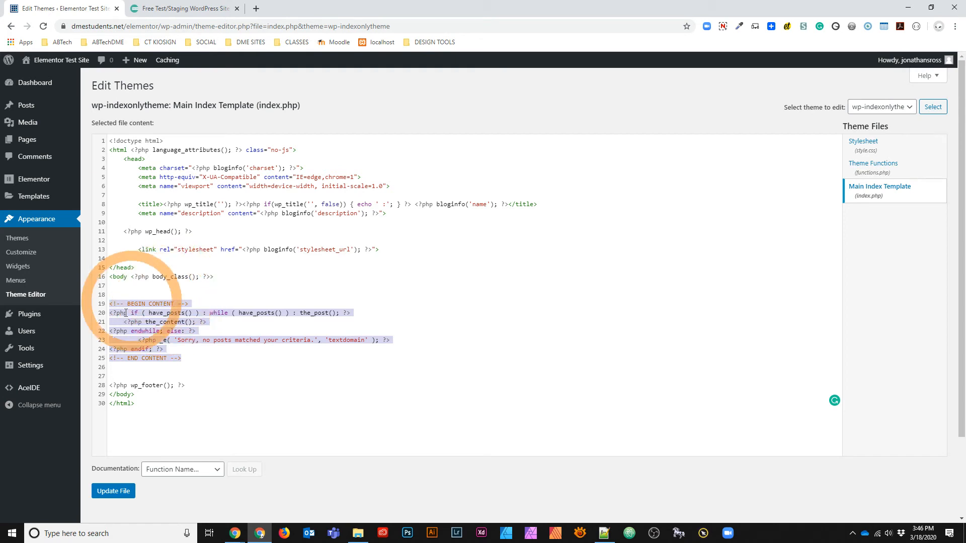
drag(185, 386, 105, 386)
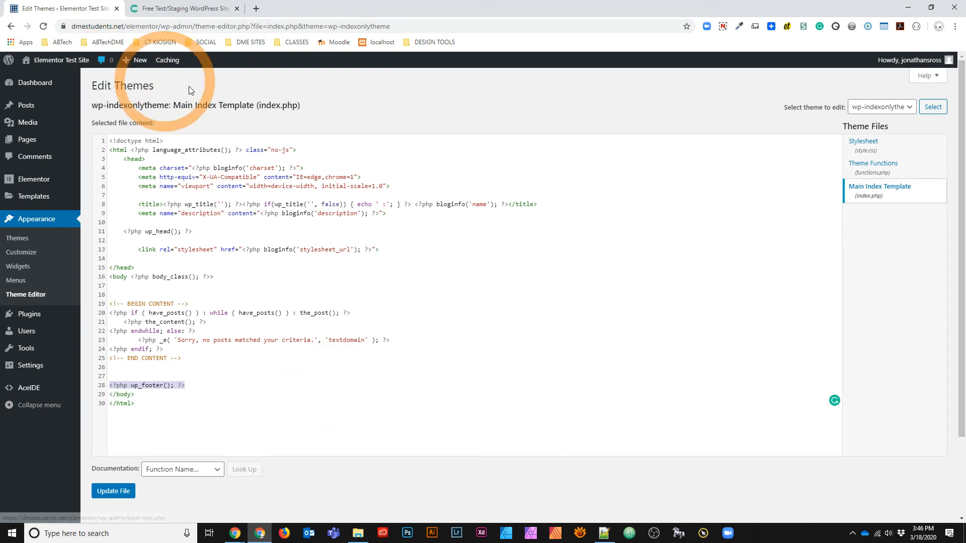
Step: Examine the dashicons code and other functions in the theme's functions.php, and check the site's front page before returning to the dashboard
click(883, 163)
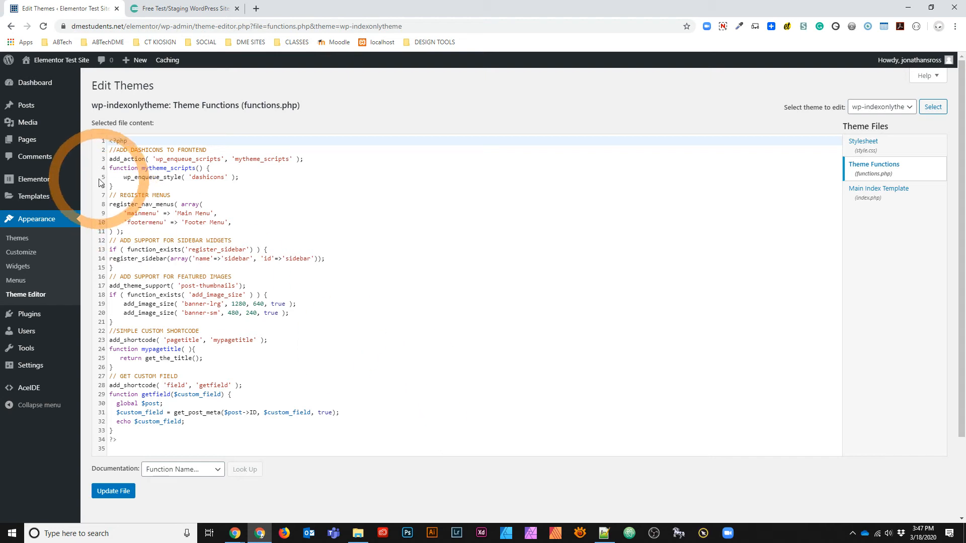
drag(113, 186, 108, 150)
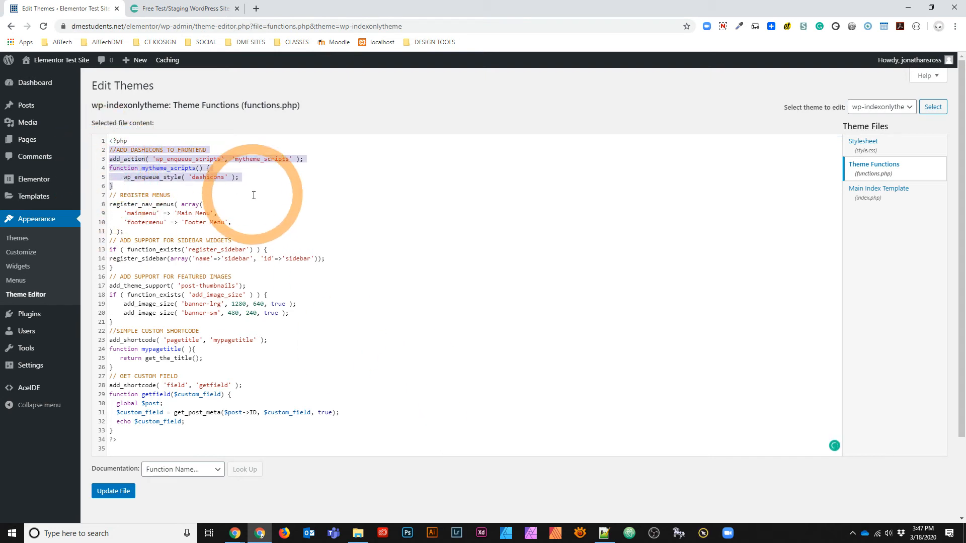
click(168, 159)
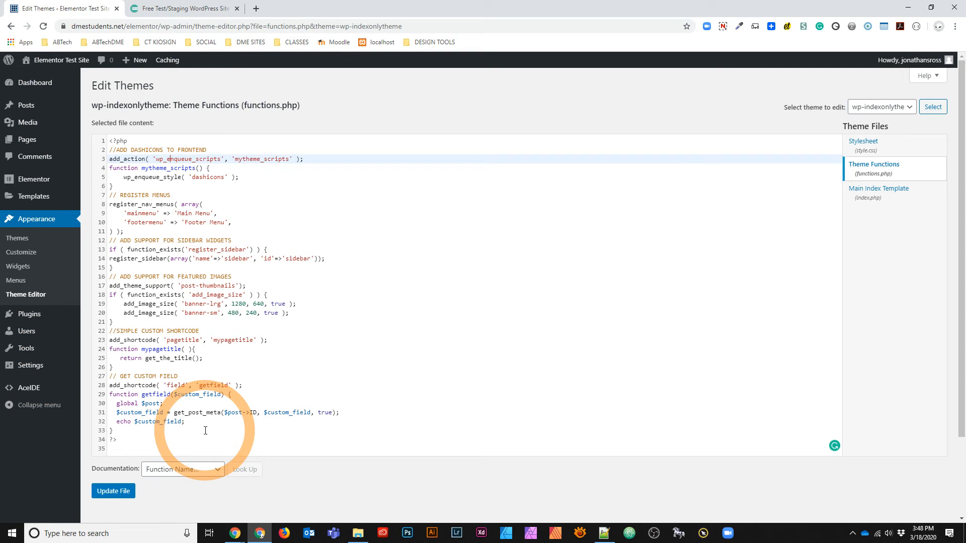
click(58, 63)
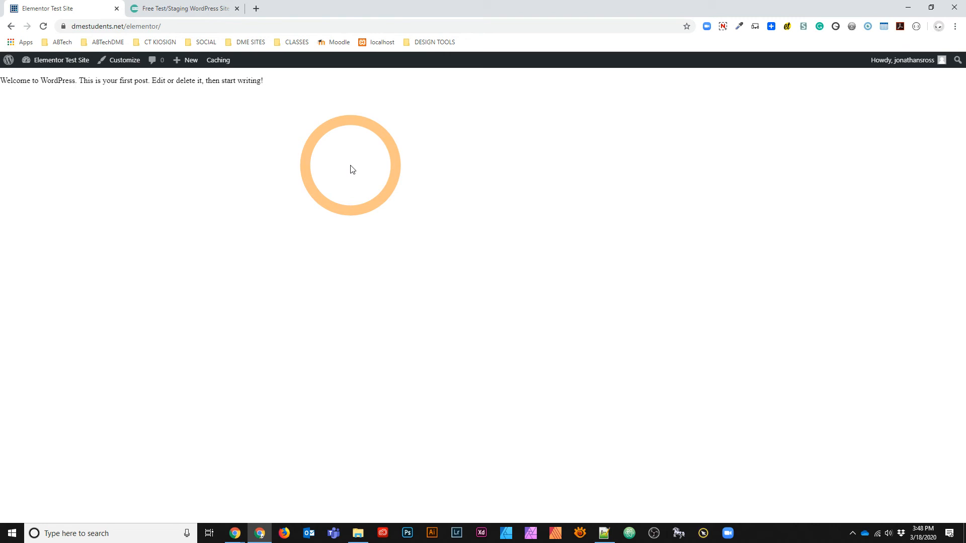
click(59, 62)
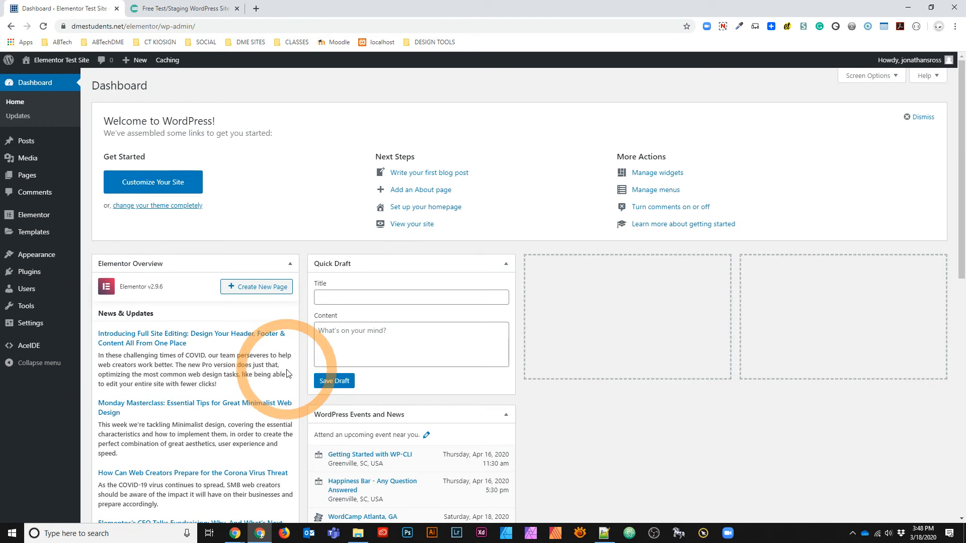
Step: Run the WordPress importer and upload DemoContent-Ipsums-2020SP.xml from the WP tuts folder
mouse_move(44, 315)
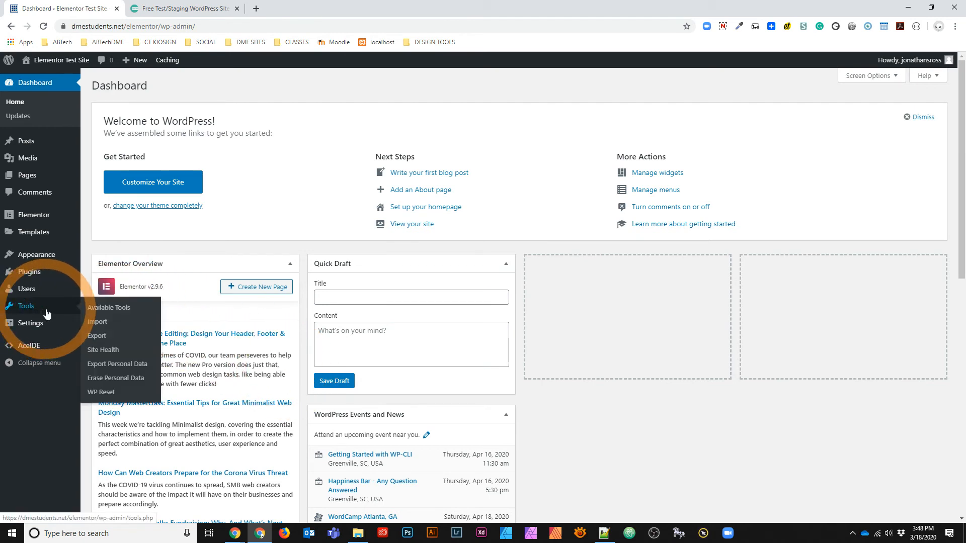
click(103, 325)
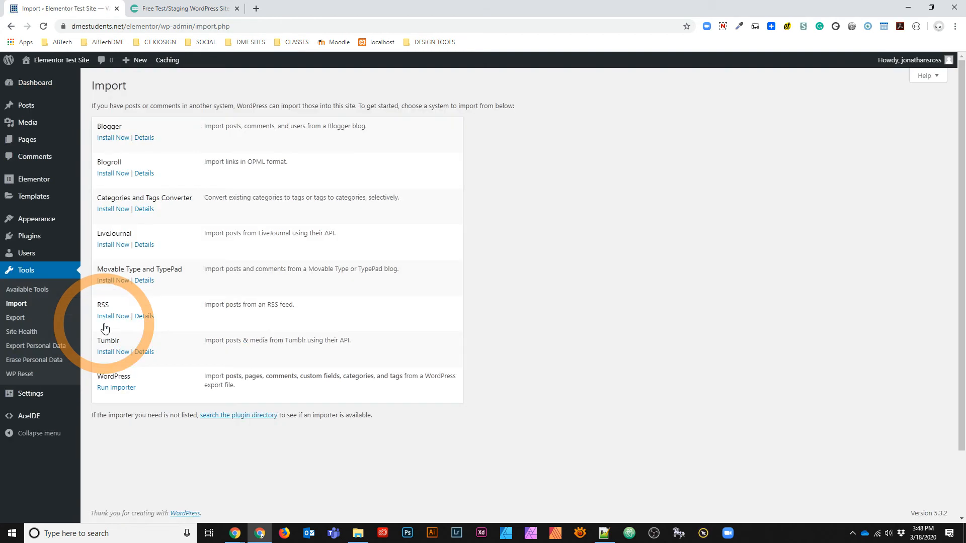
click(115, 388)
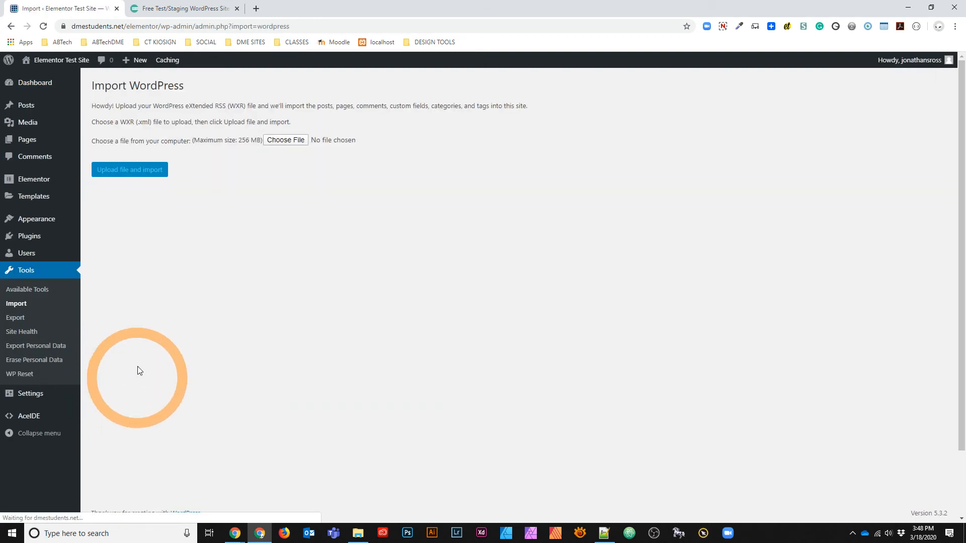
click(288, 141)
click(194, 91)
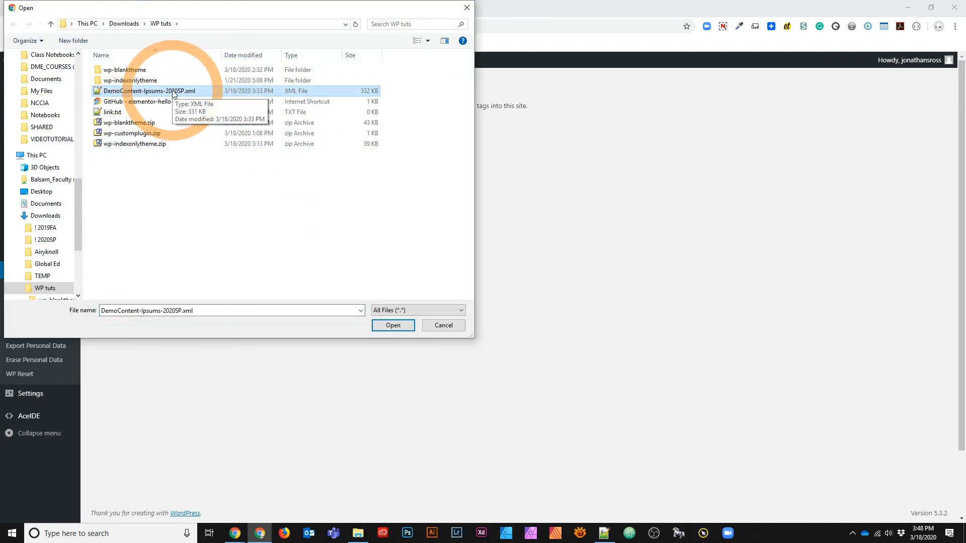
click(393, 325)
click(120, 170)
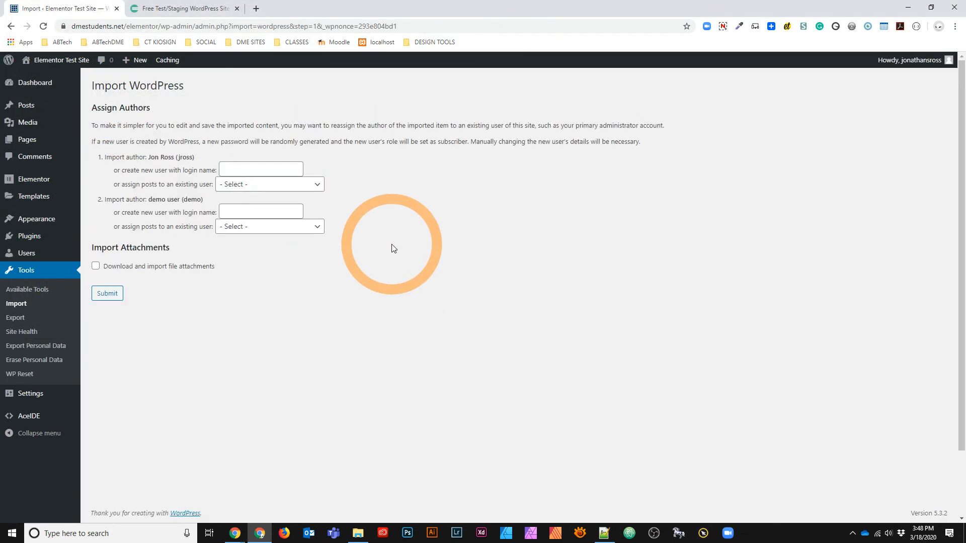
Step: Assign both imported authors' posts to the existing site user, include the file attachments and submit the import
click(240, 185)
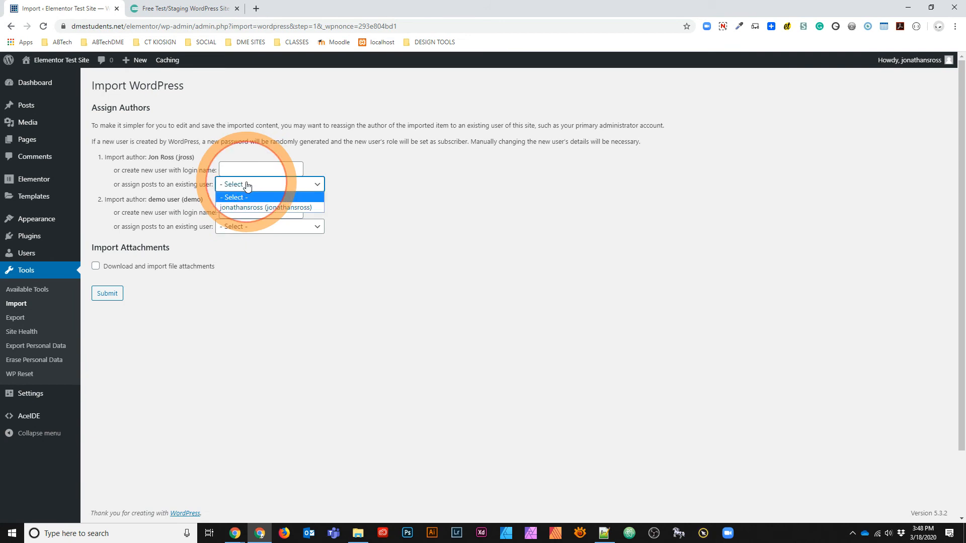
click(250, 208)
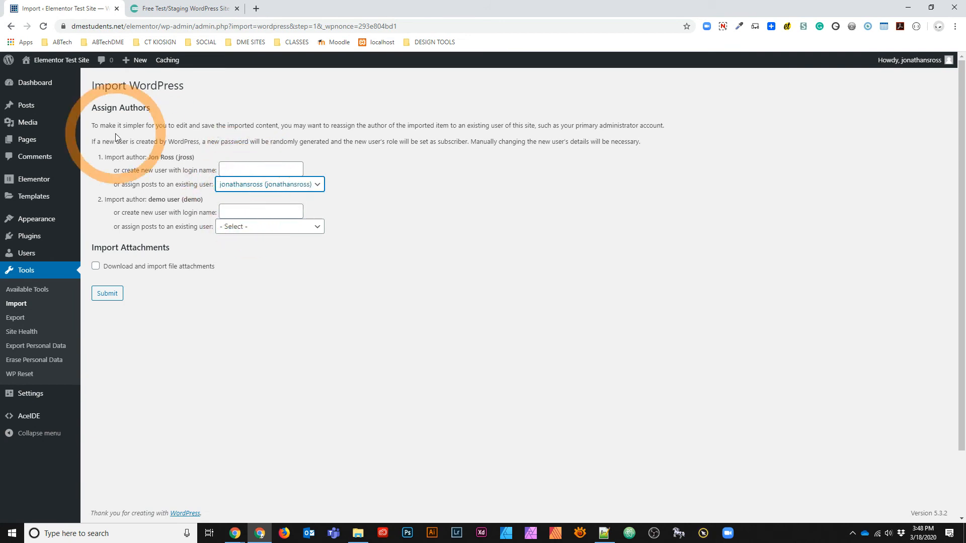
click(277, 224)
click(267, 251)
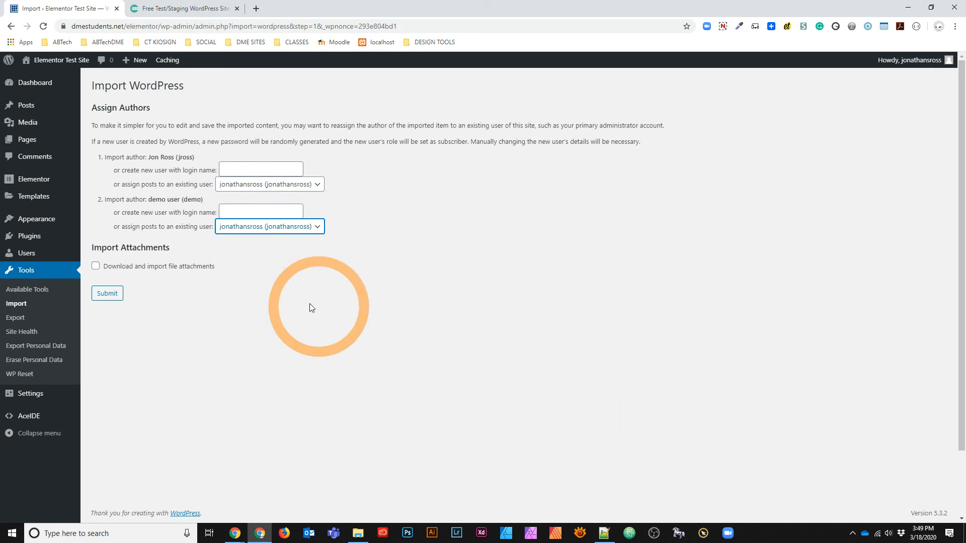
click(96, 266)
click(107, 293)
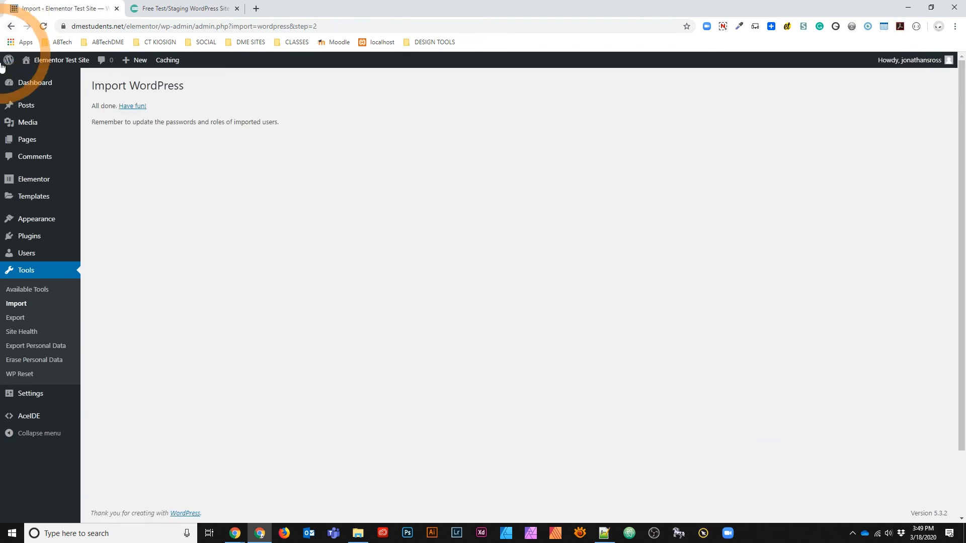
Step: View the imported placeholder images in the media library
mouse_move(32, 126)
click(32, 126)
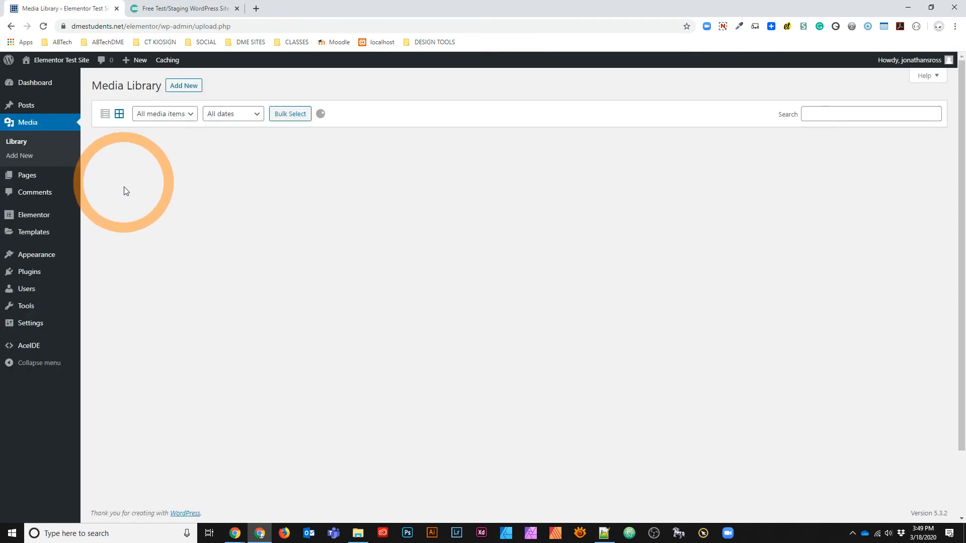
mouse_move(83, 181)
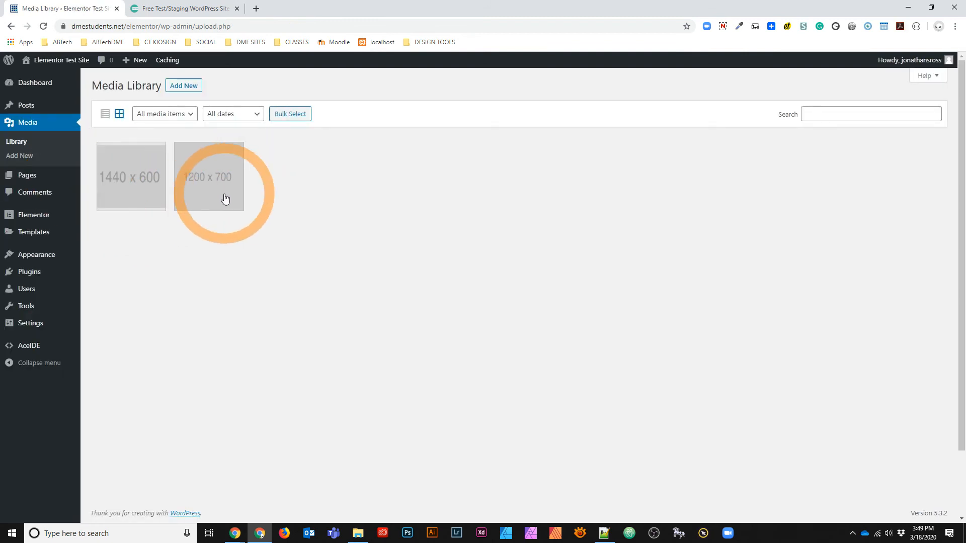
Step: Review the imported posts with their tags down to the end of the list, and check the post categories
click(43, 108)
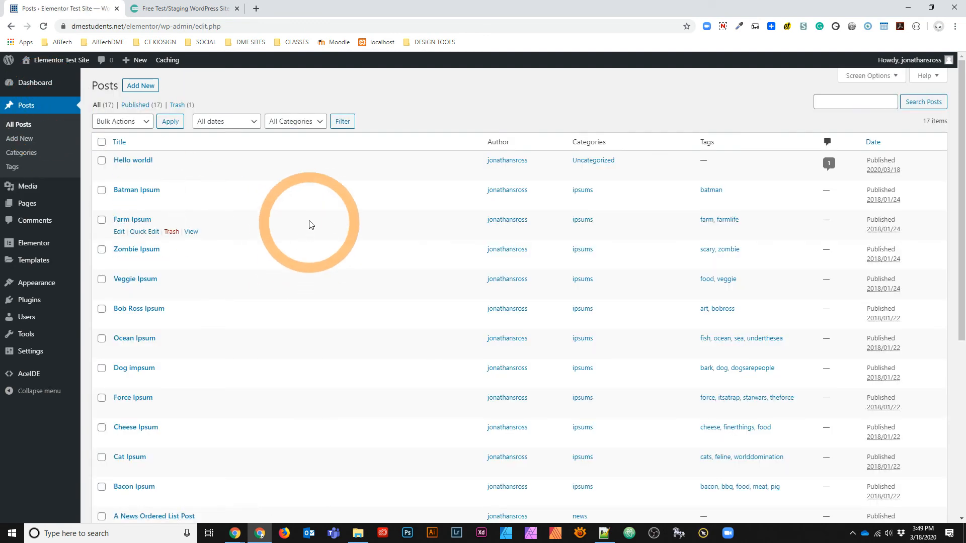
scroll(309, 222, down, 2)
scroll(309, 222, down, 2)
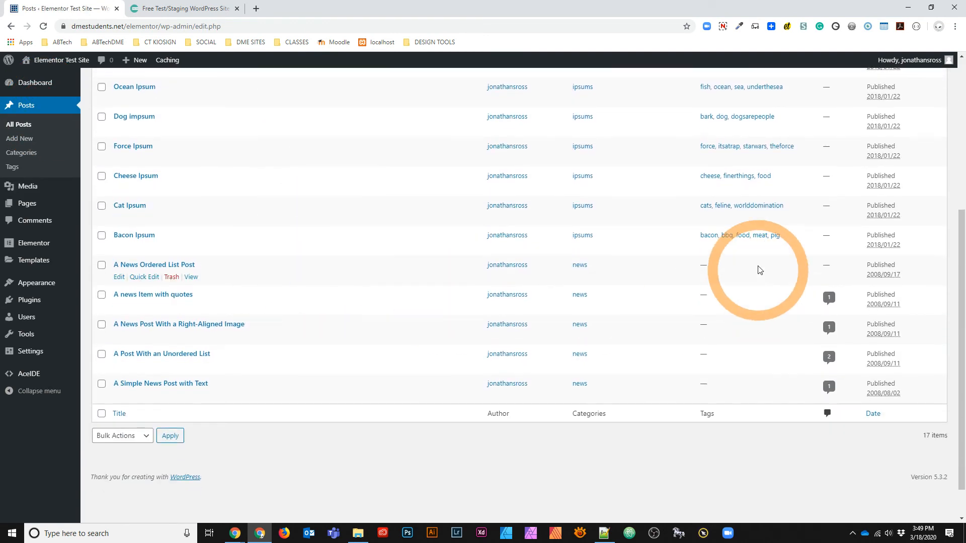
scroll(759, 300, up, 3)
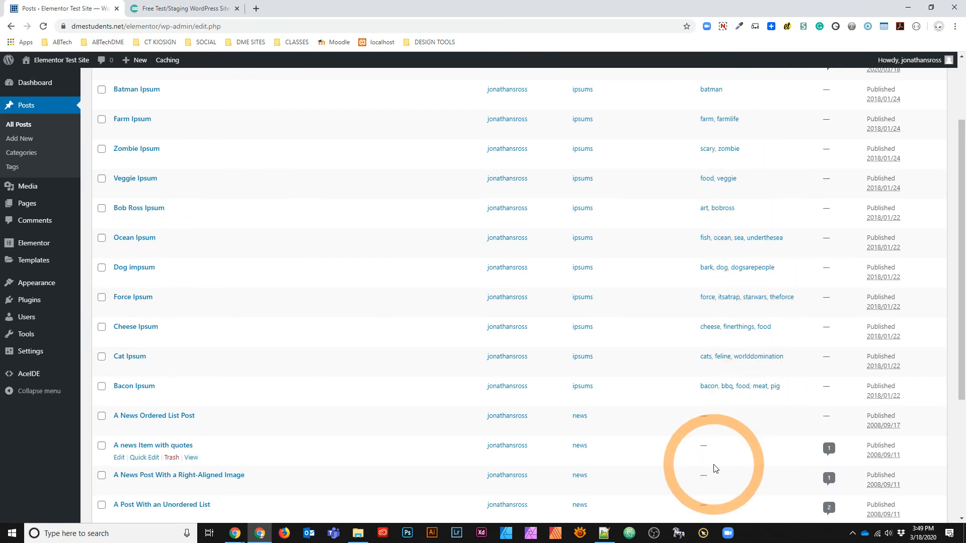
scroll(716, 469, down, 4)
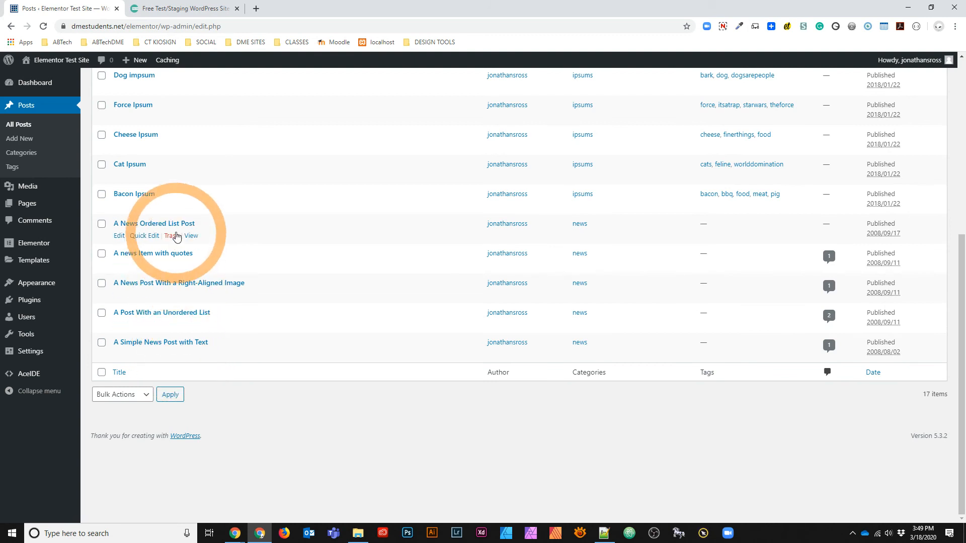
scroll(557, 355, up, 4)
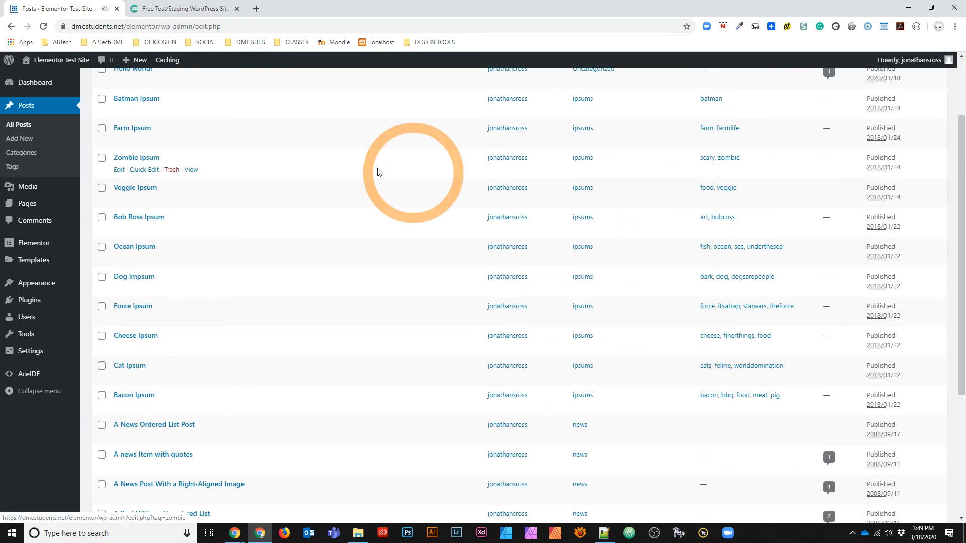
click(25, 154)
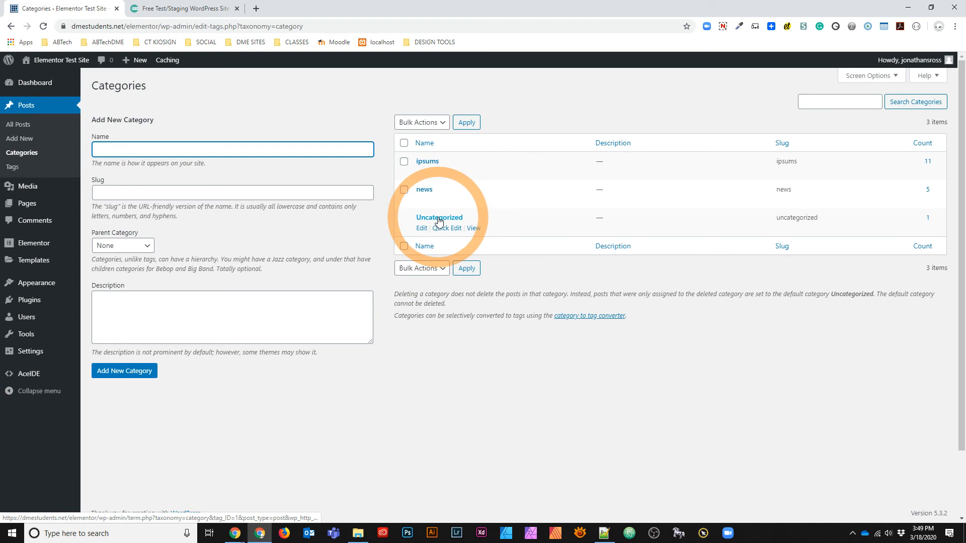
click(18, 124)
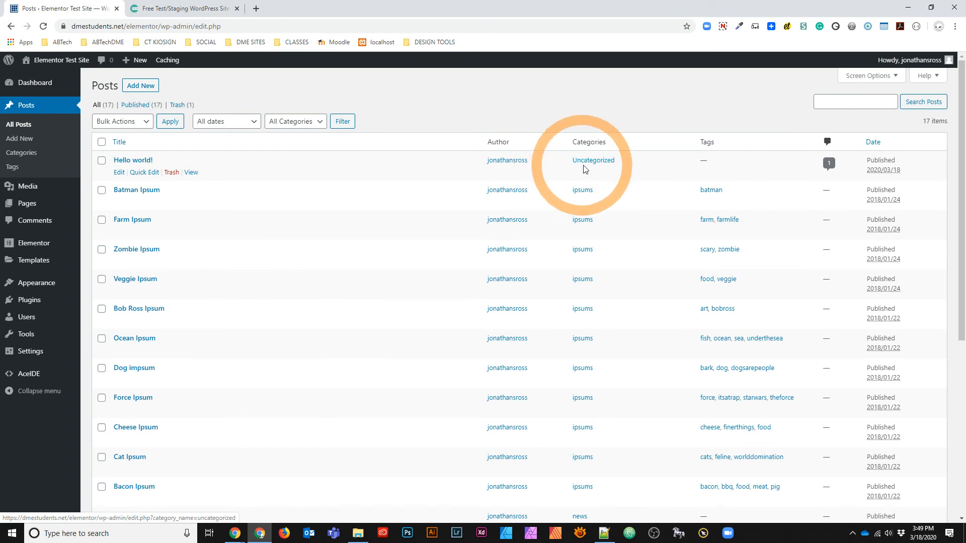
Step: Review the full list of imported pages down to StyleGuide
mouse_move(32, 299)
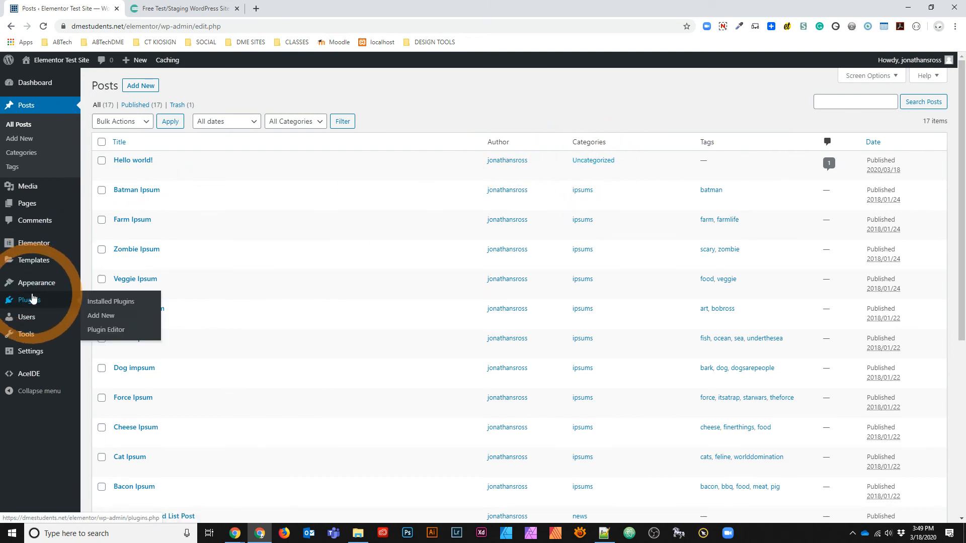
mouse_move(32, 208)
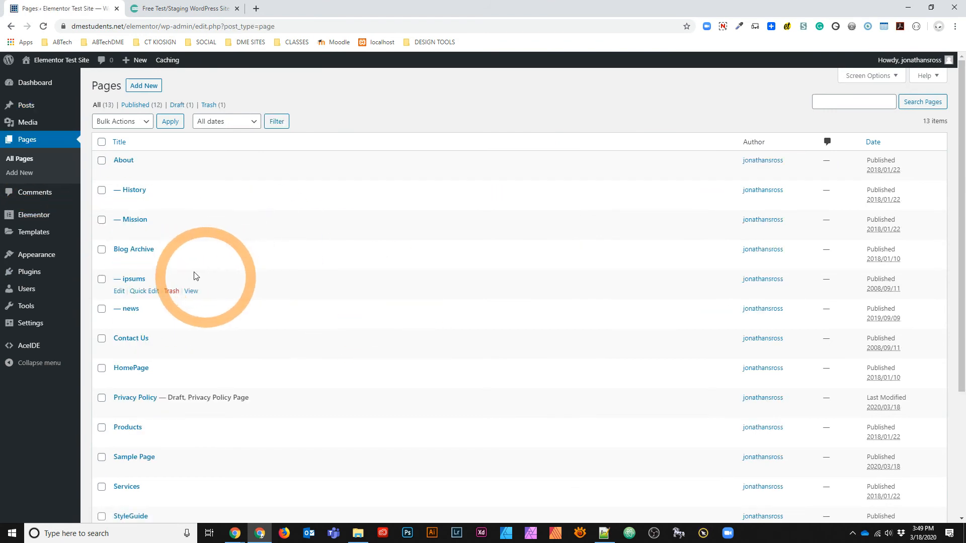
scroll(144, 176, down, 4)
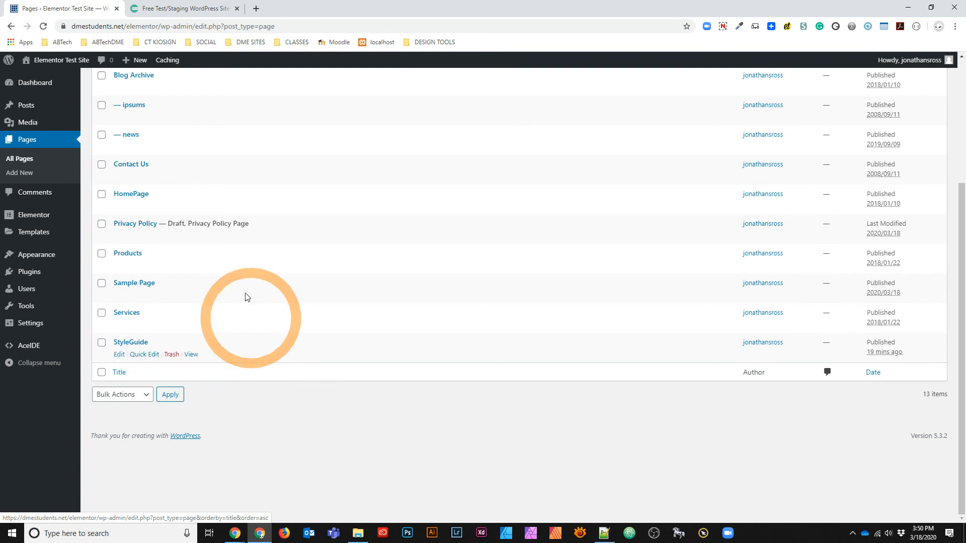
Step: Review the imported main menu's structure in the menu editor, including the details of the ipsums category archive item
mouse_move(46, 265)
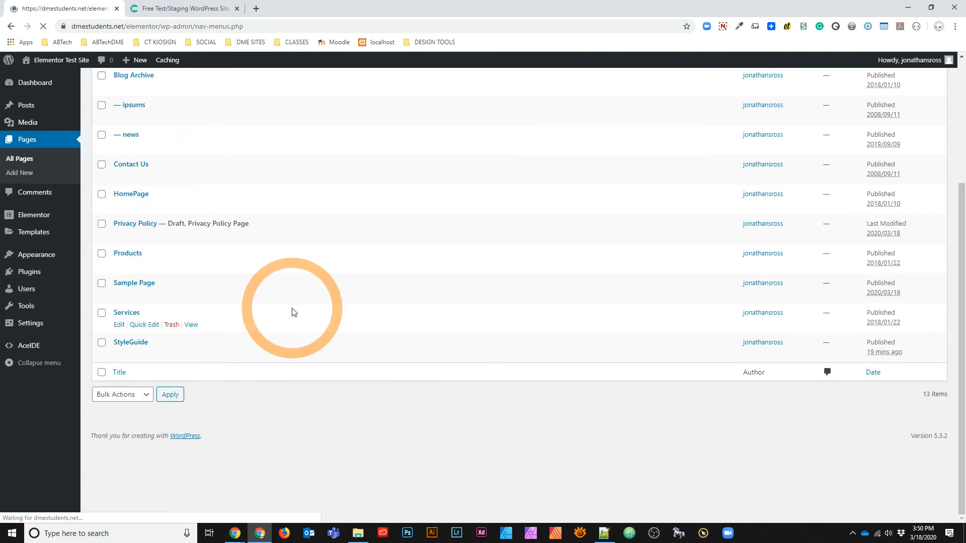
scroll(671, 367, down, 4)
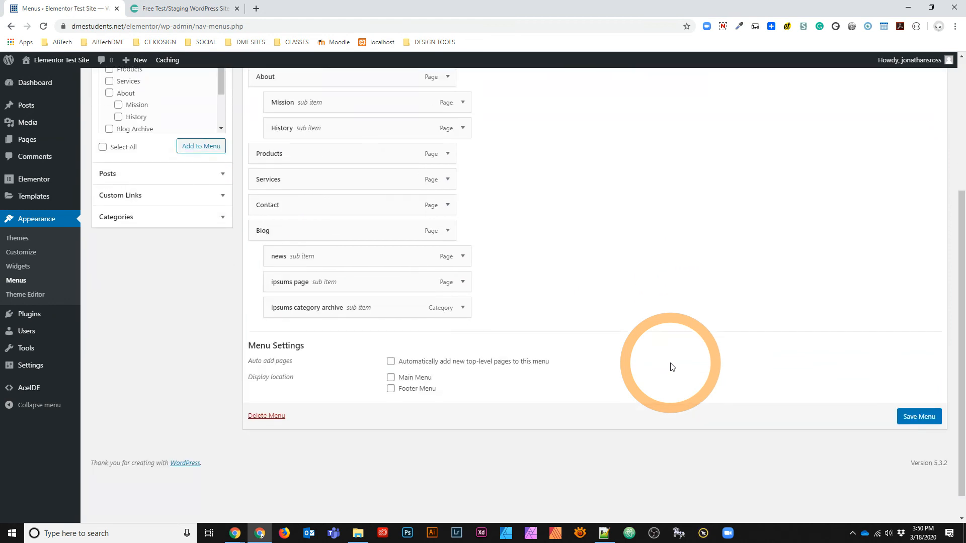
scroll(672, 367, up, 3)
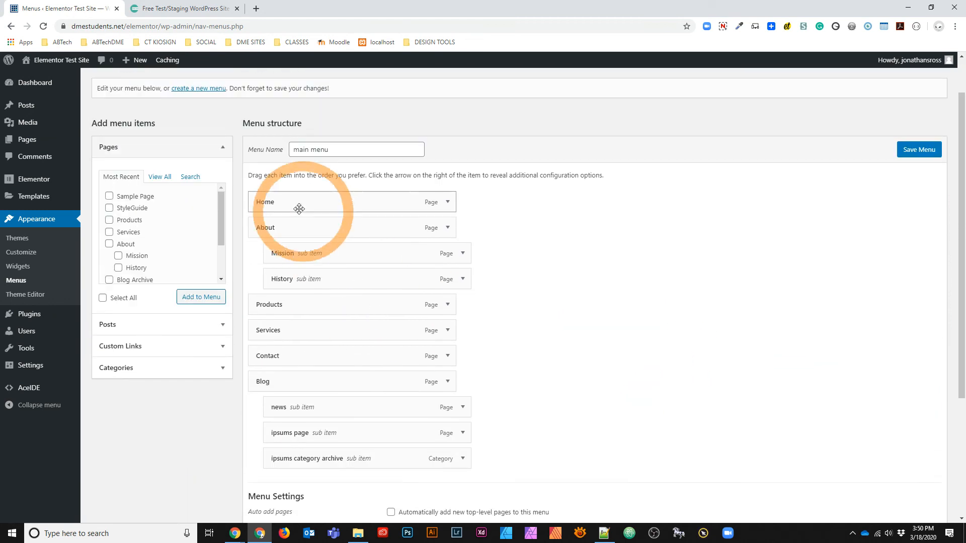
drag(331, 398, 300, 400)
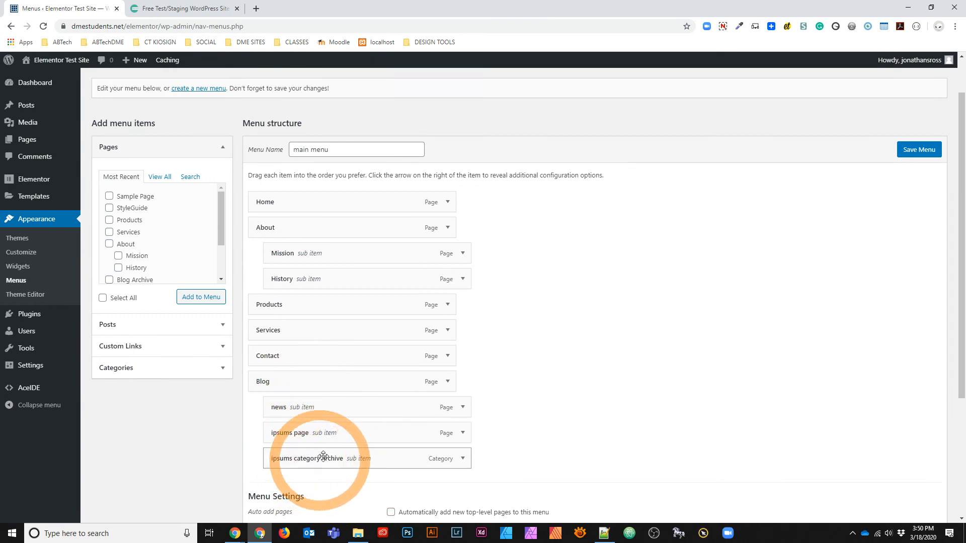
click(462, 458)
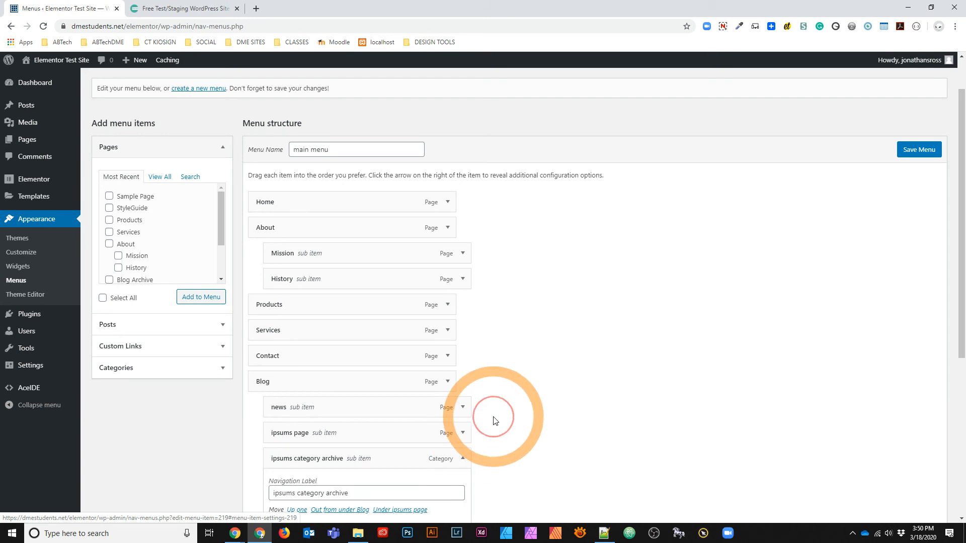
scroll(493, 420, down, 3)
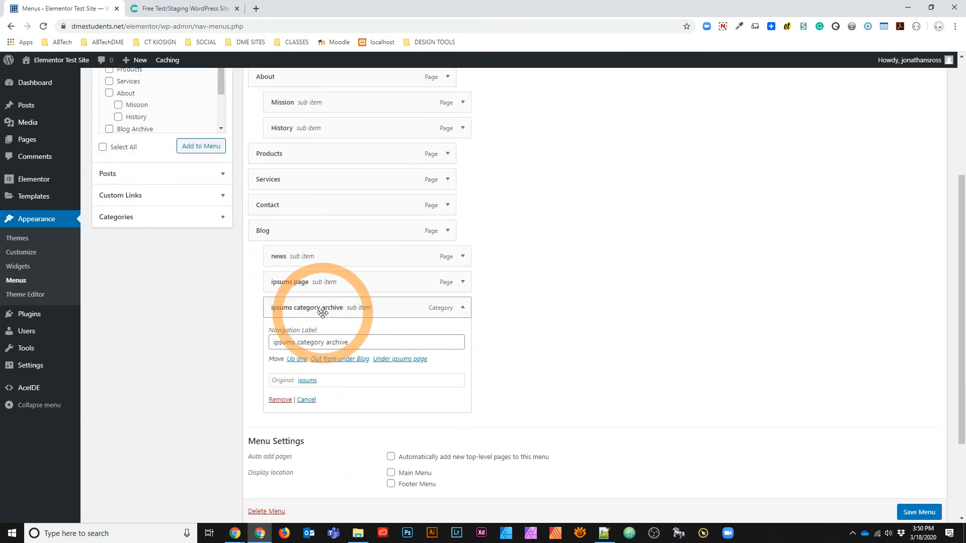
click(462, 308)
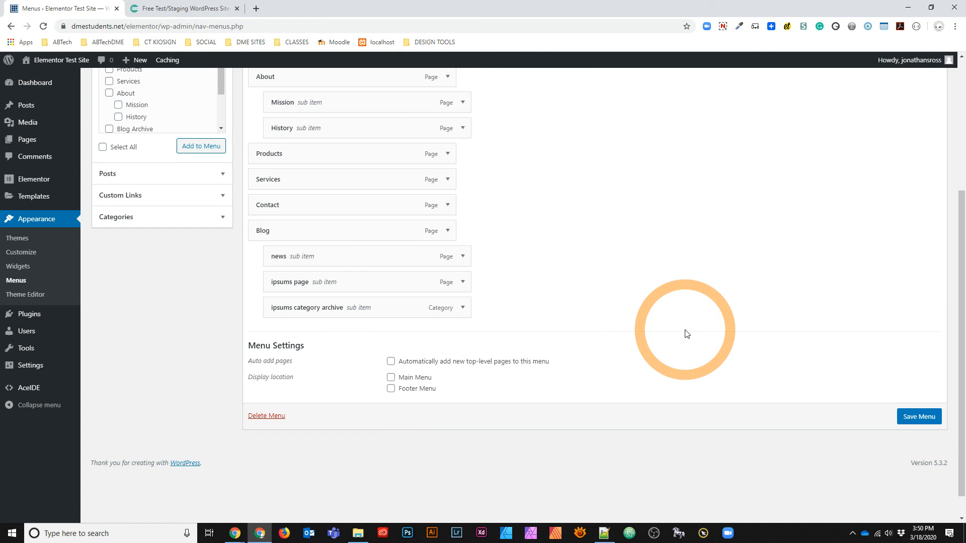
Step: Assign the imported menu to the Main Menu display location and save it
scroll(687, 334, up, 4)
scroll(687, 333, down, 4)
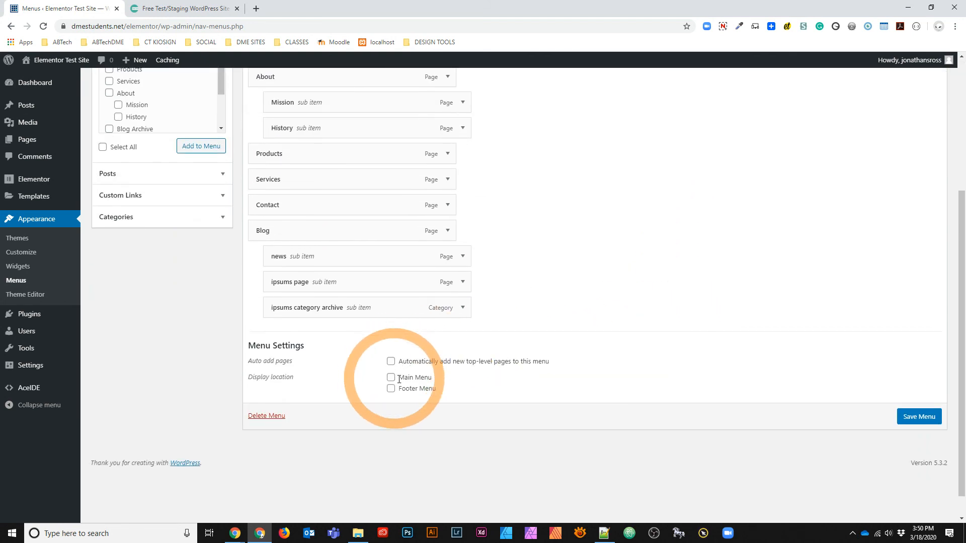
click(391, 378)
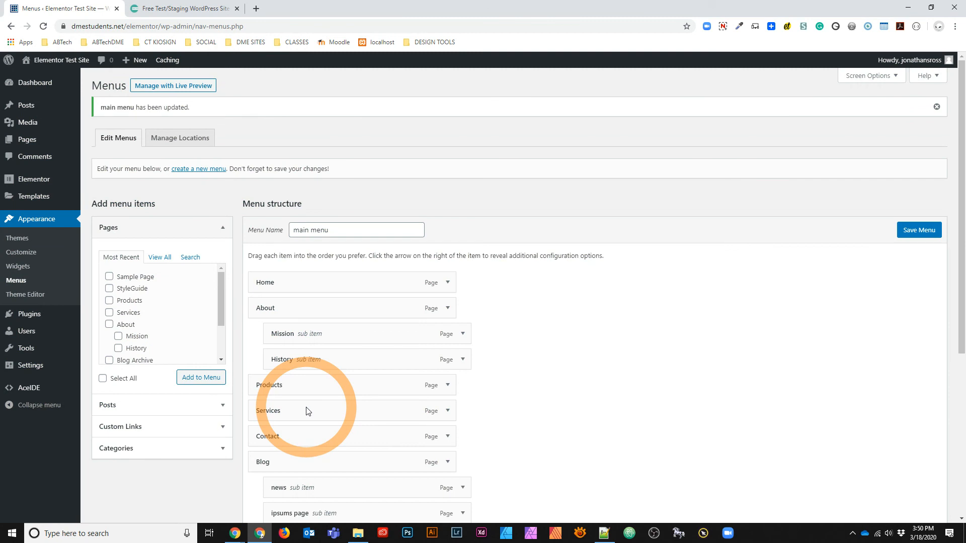
Step: Review the Site Identity, Homepage Settings and Widgets sections of the theme customizer, and check the sidebar's widgets in the admin
click(34, 297)
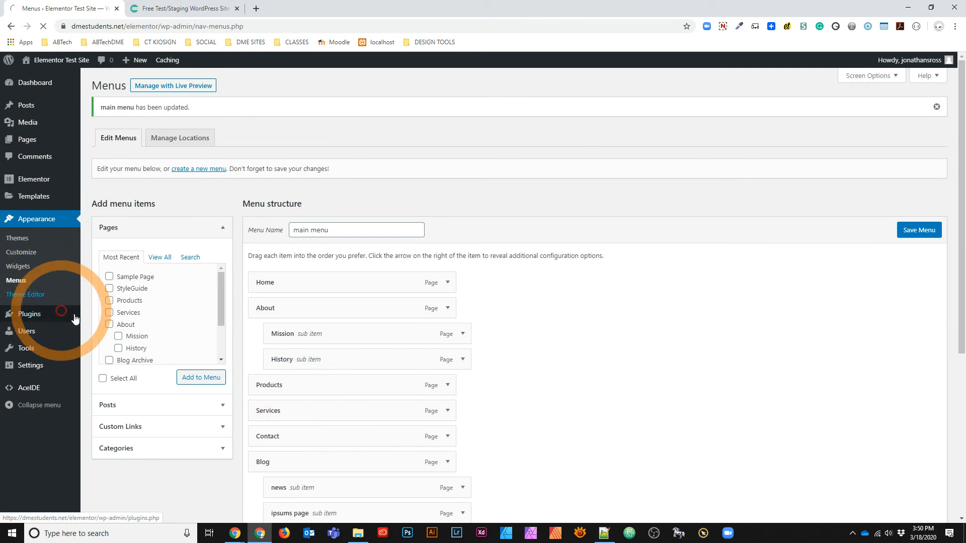
click(21, 252)
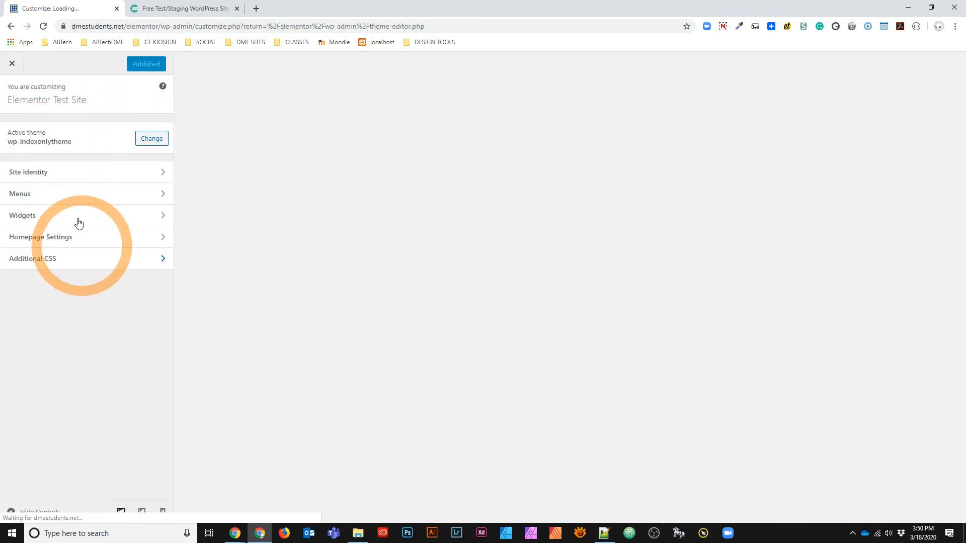
click(73, 175)
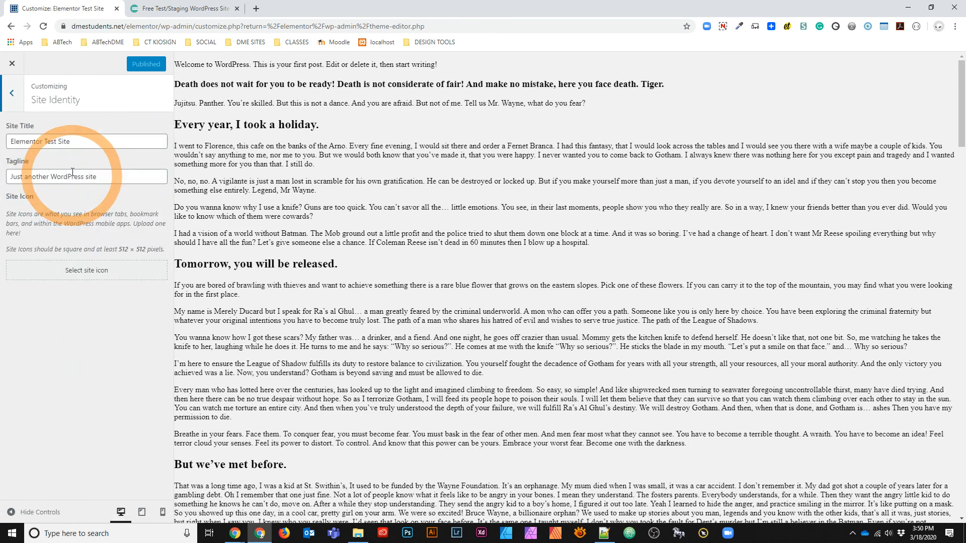
click(11, 92)
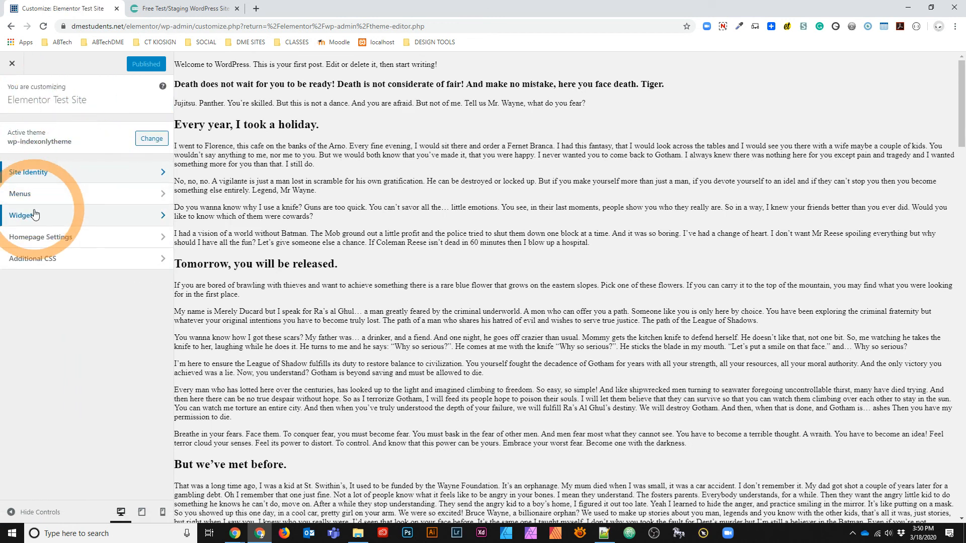
click(59, 236)
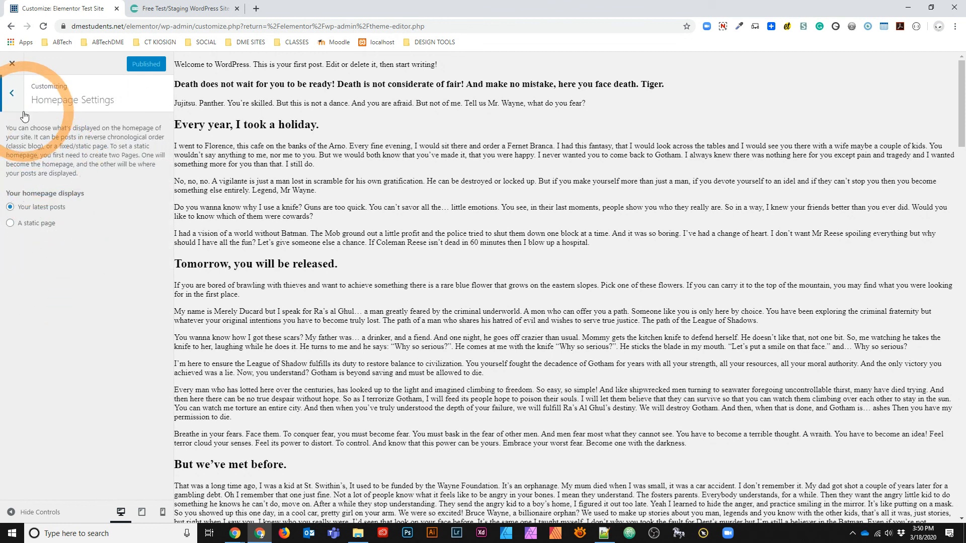
click(11, 92)
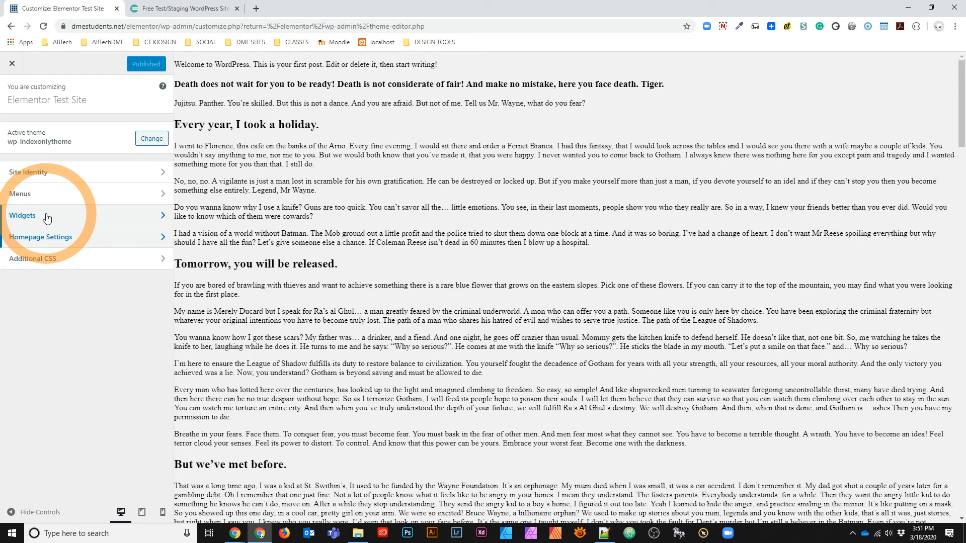
click(46, 217)
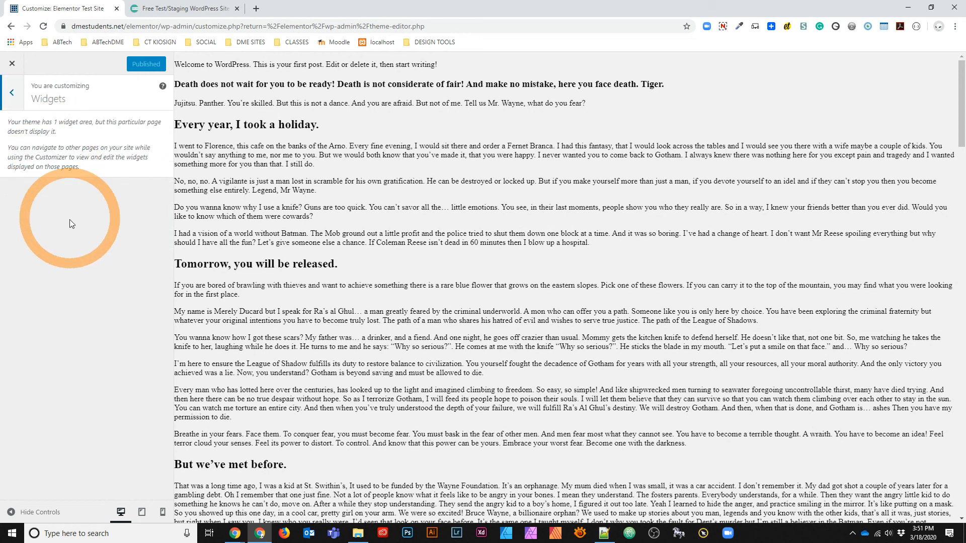
click(11, 93)
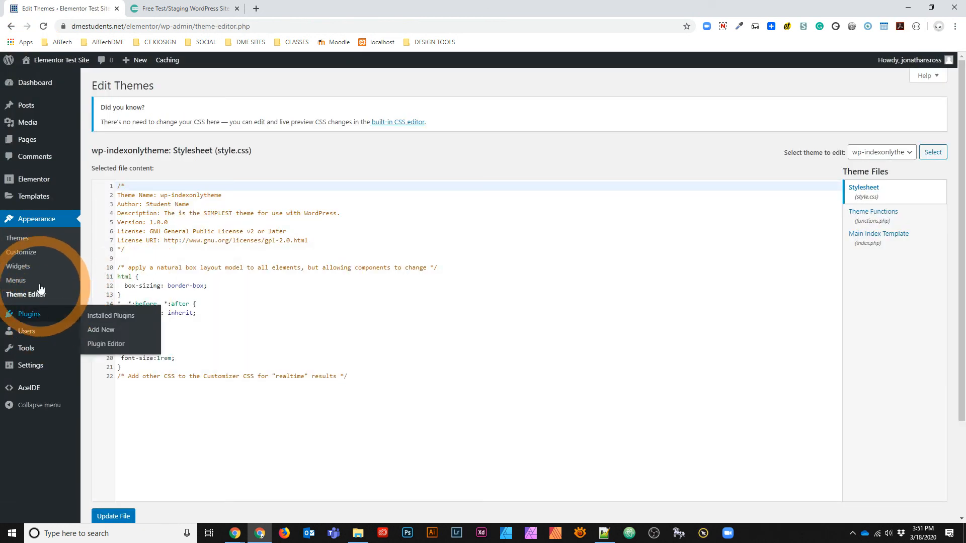
click(29, 269)
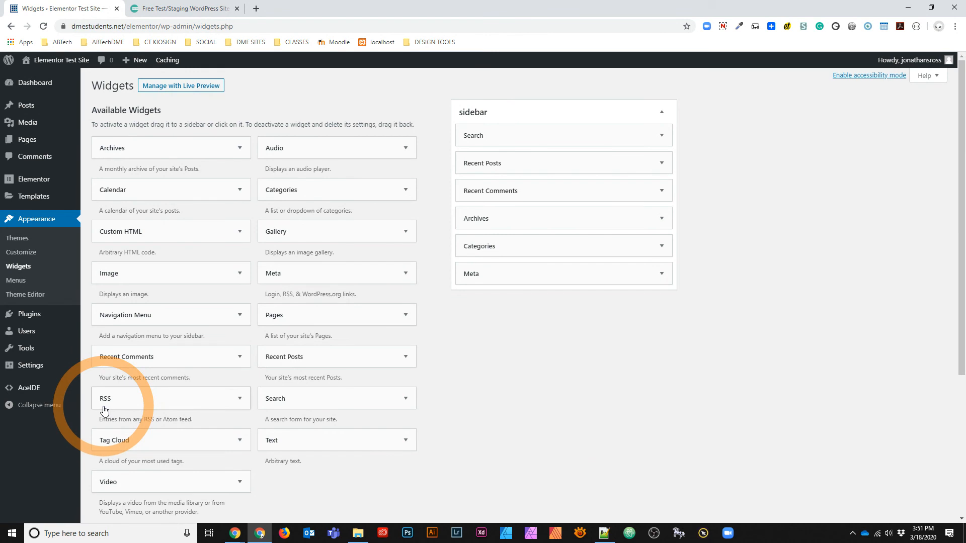
Step: View the site's front page and look through the listed post content
click(46, 61)
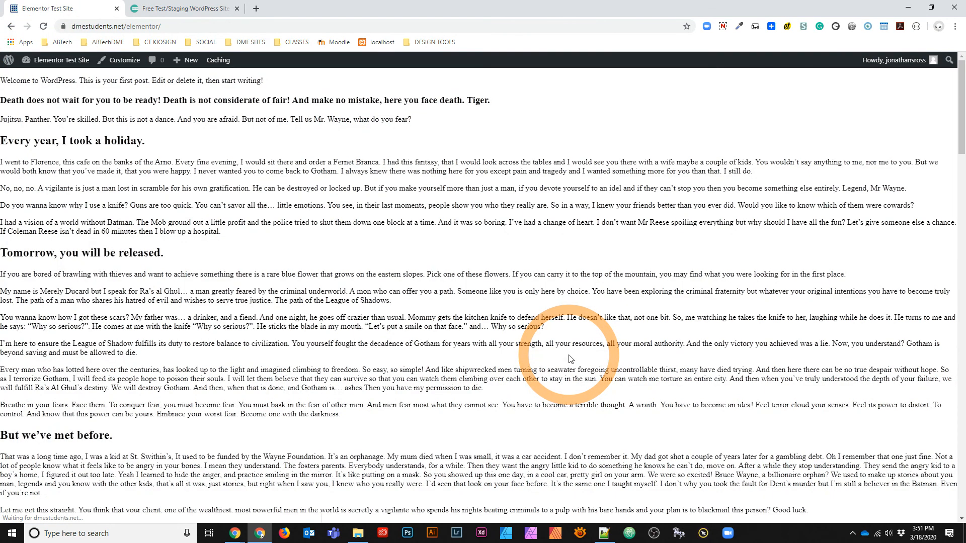
scroll(569, 359, down, 14)
scroll(541, 356, up, 9)
scroll(540, 356, up, 5)
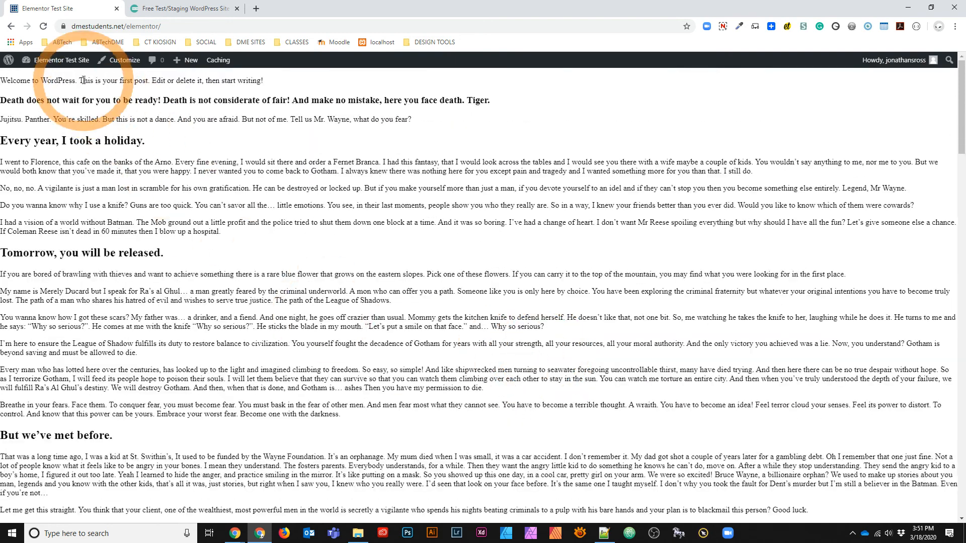
Step: Set the homepage display to a static page with HomePage as homepage and Blog Archive as posts page, and save the reading settings
mouse_move(79, 64)
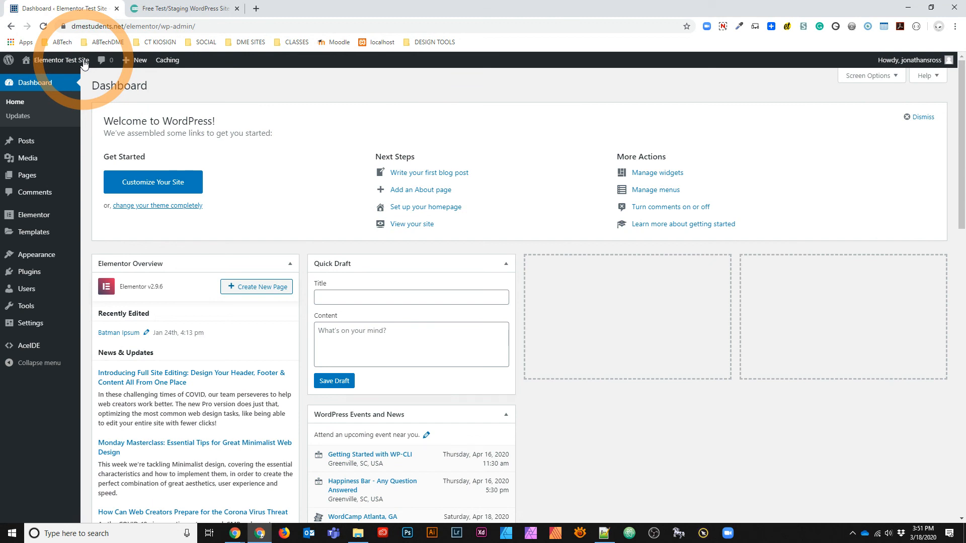
mouse_move(37, 321)
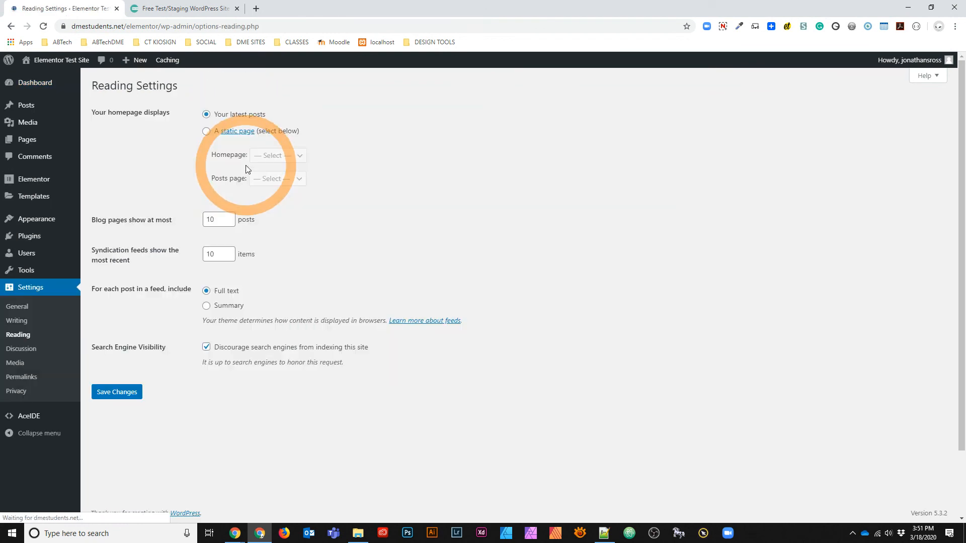
click(207, 131)
click(266, 156)
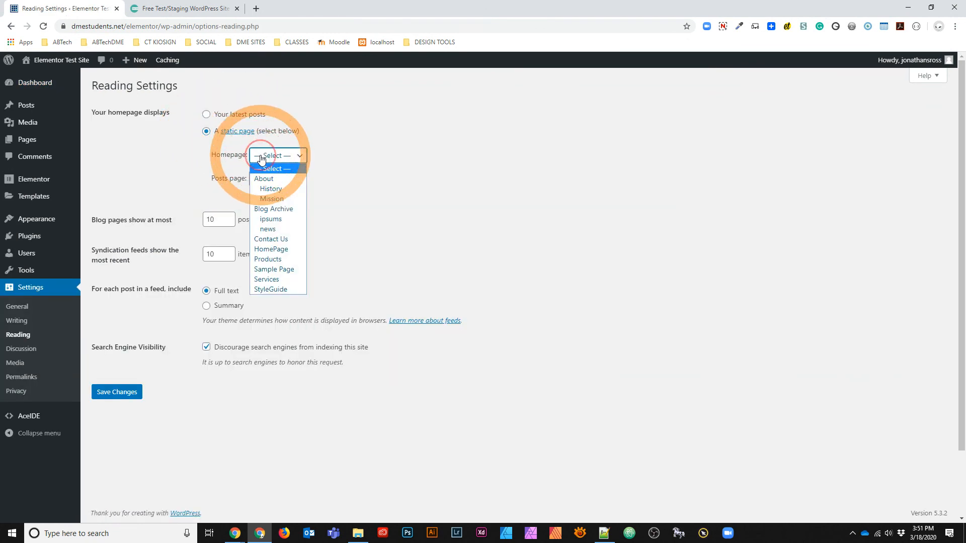
click(276, 249)
click(274, 181)
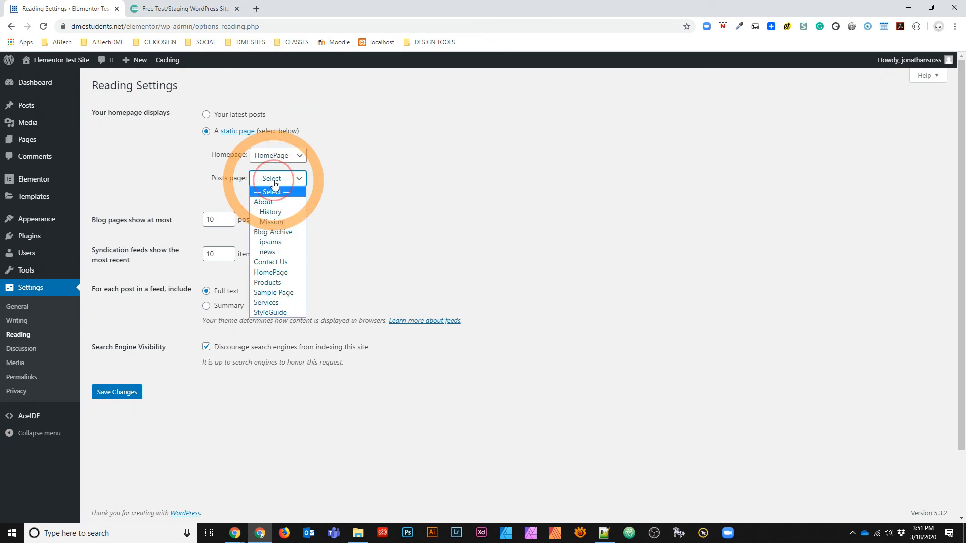
click(274, 232)
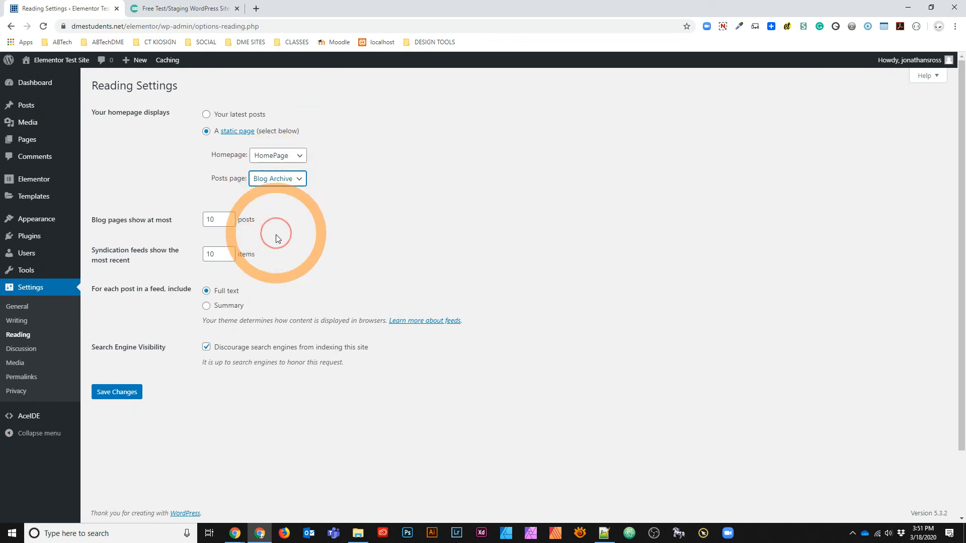
click(127, 396)
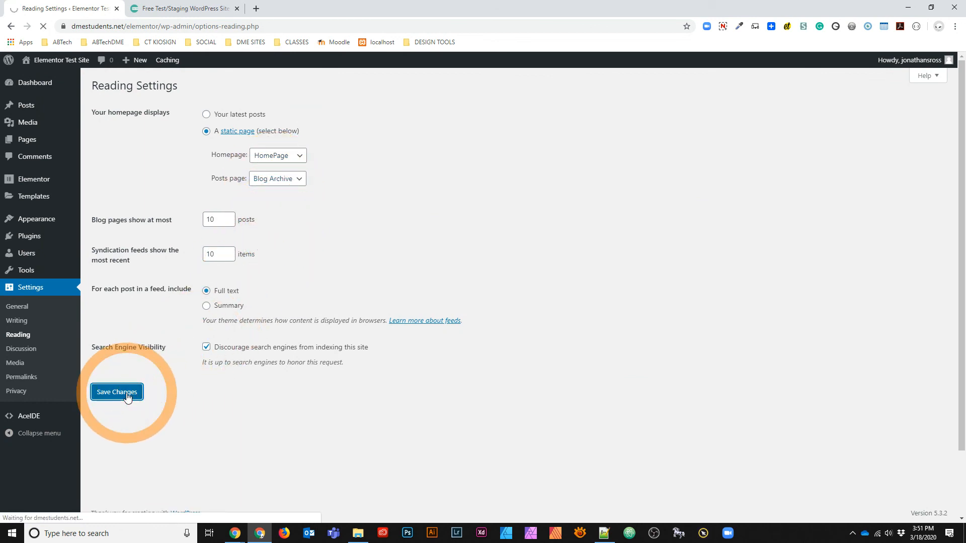